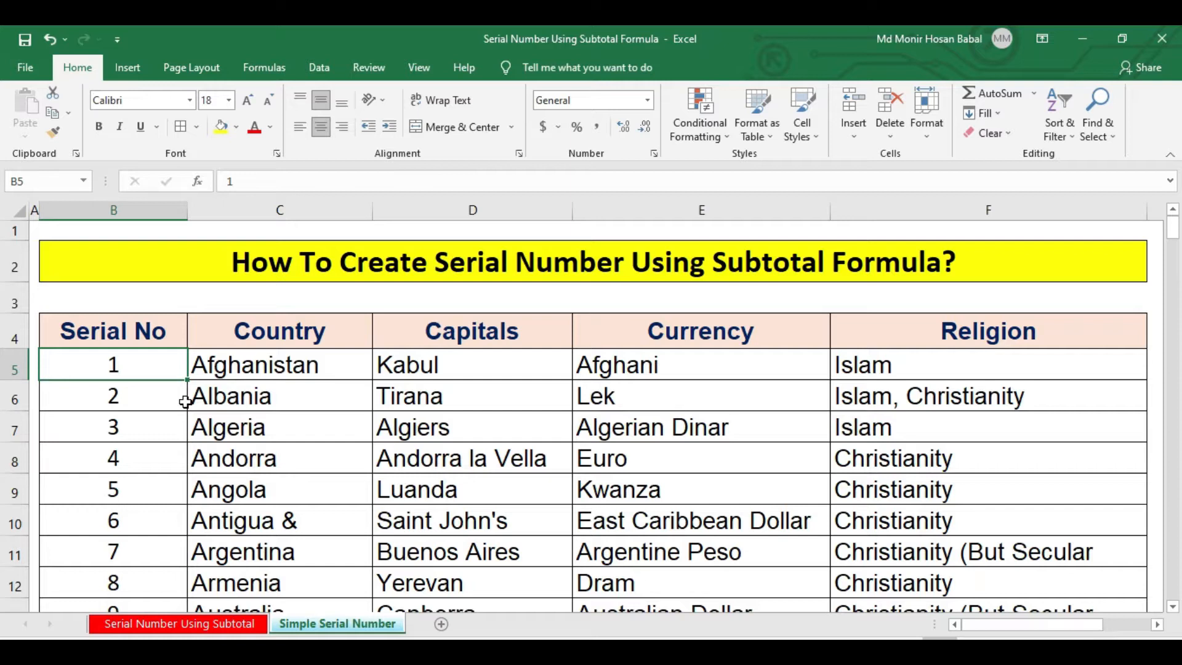
# Step: Clear all existing serial numbers from the Serial No column, starting at B5
pyautogui.press('Delete')
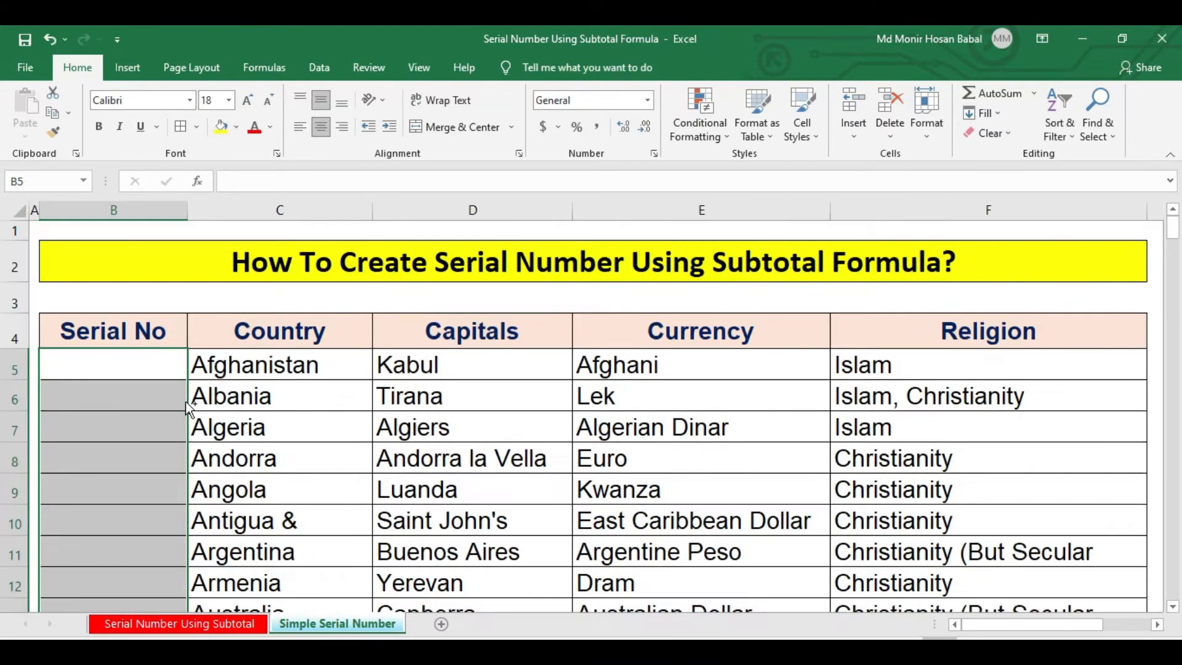
pyautogui.press('Up')
pyautogui.click(159, 363)
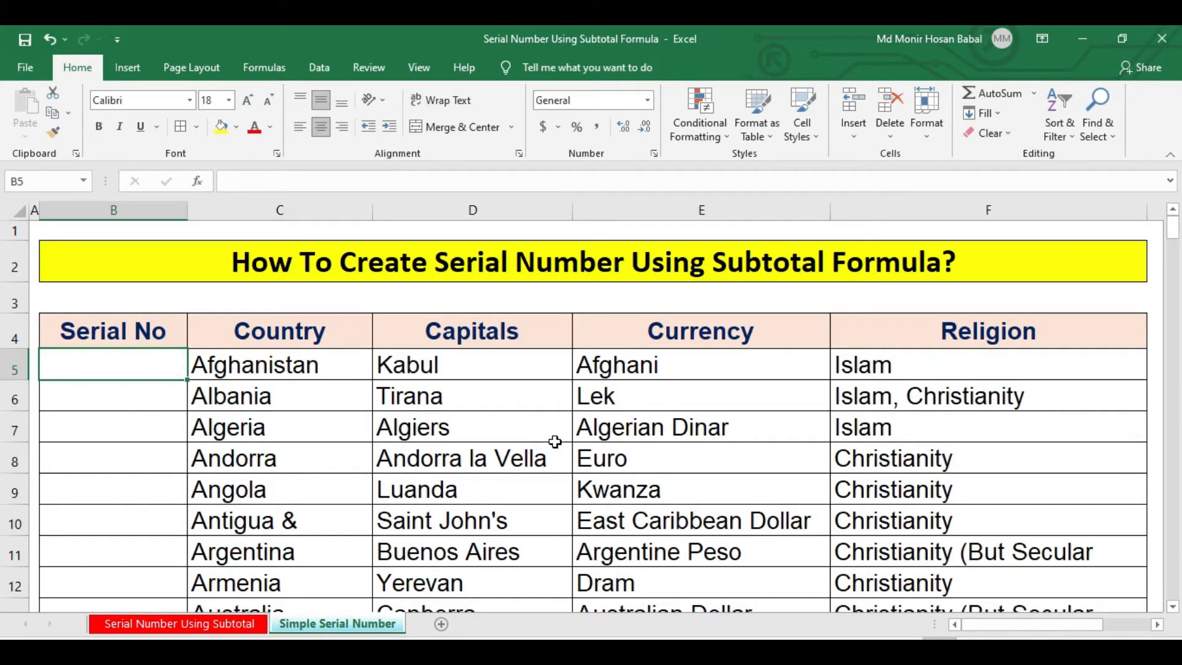
# Step: Enter the serial numbers 1, 2, 3, 4 and 5 in cells B5 to B9
pyautogui.write('1')
pyautogui.press('Return')
pyautogui.write('2')
pyautogui.press('Return')
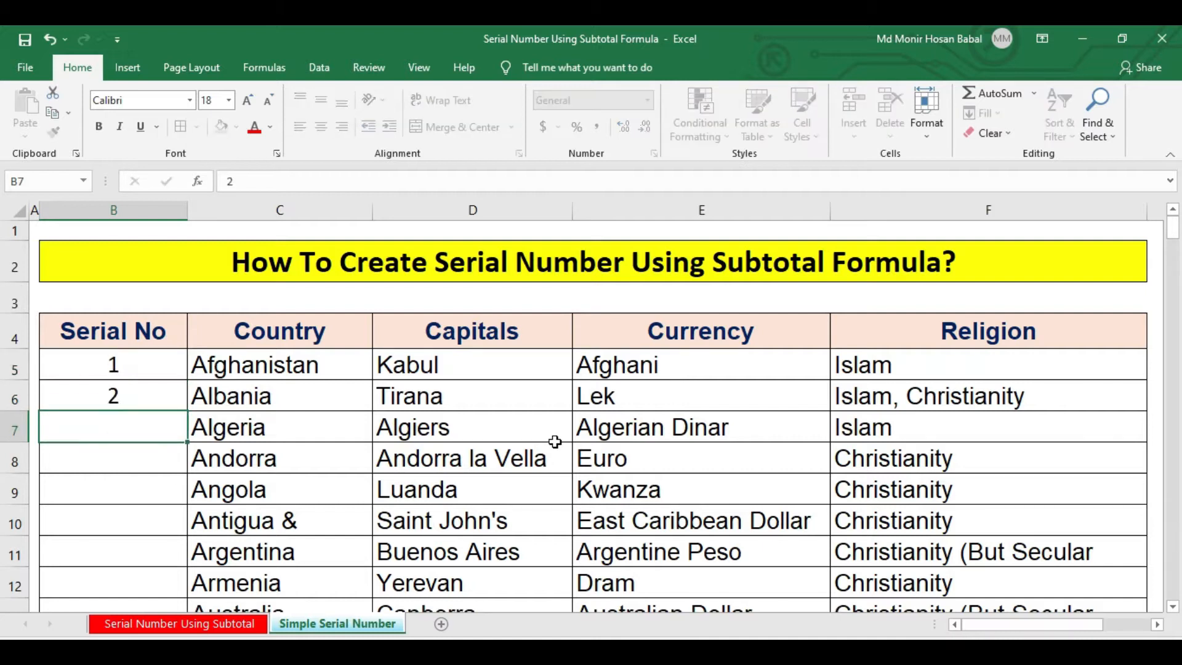
pyautogui.write('3')
pyautogui.press('Return')
pyautogui.write('4')
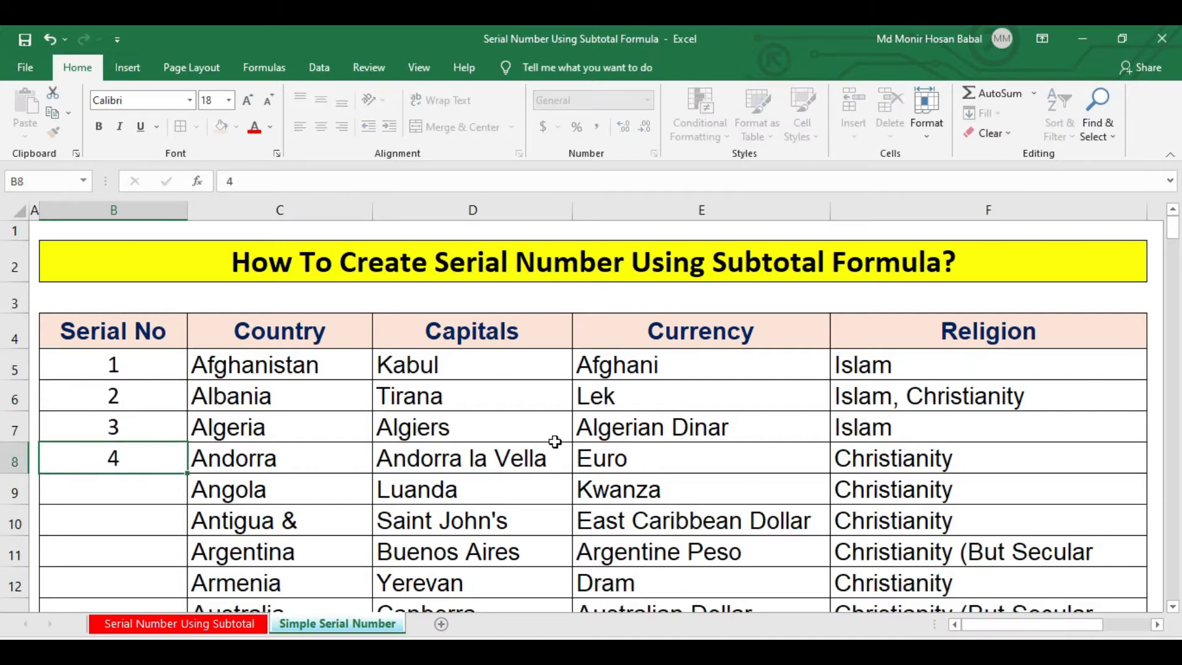
pyautogui.press('Return')
pyautogui.write('5')
pyautogui.press('Return')
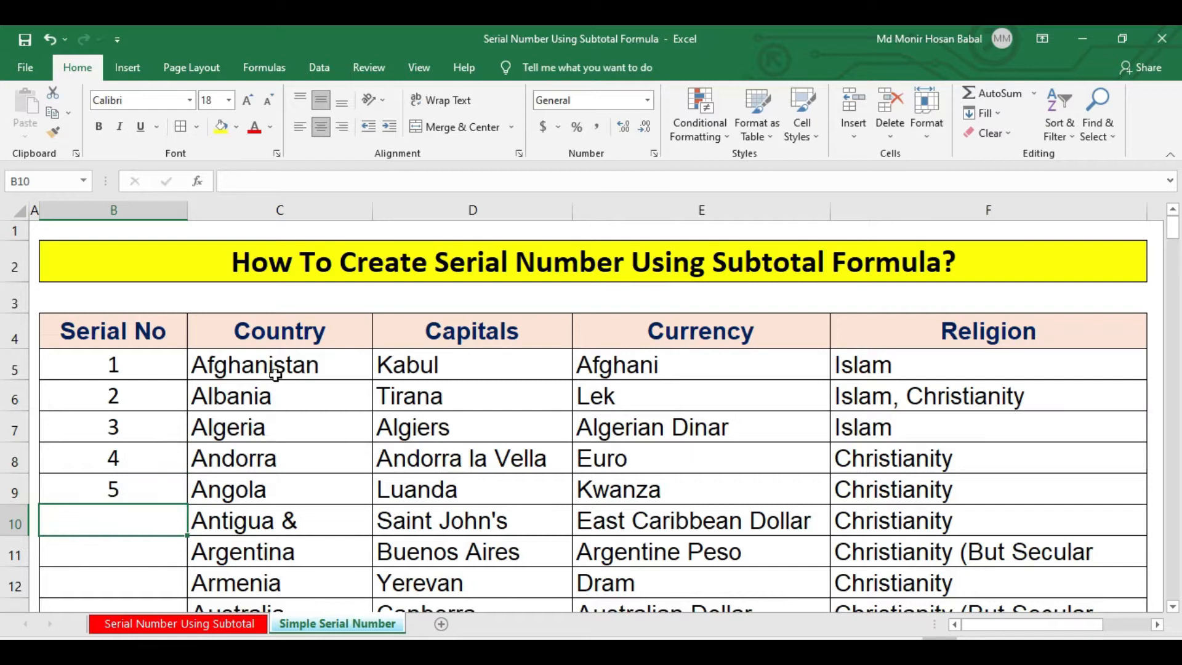
# Step: Extend the number series from B5:B9 down the Serial No column to the last country in row 197 and check its end
pyautogui.moveTo(180, 362); pyautogui.dragTo(157, 493)
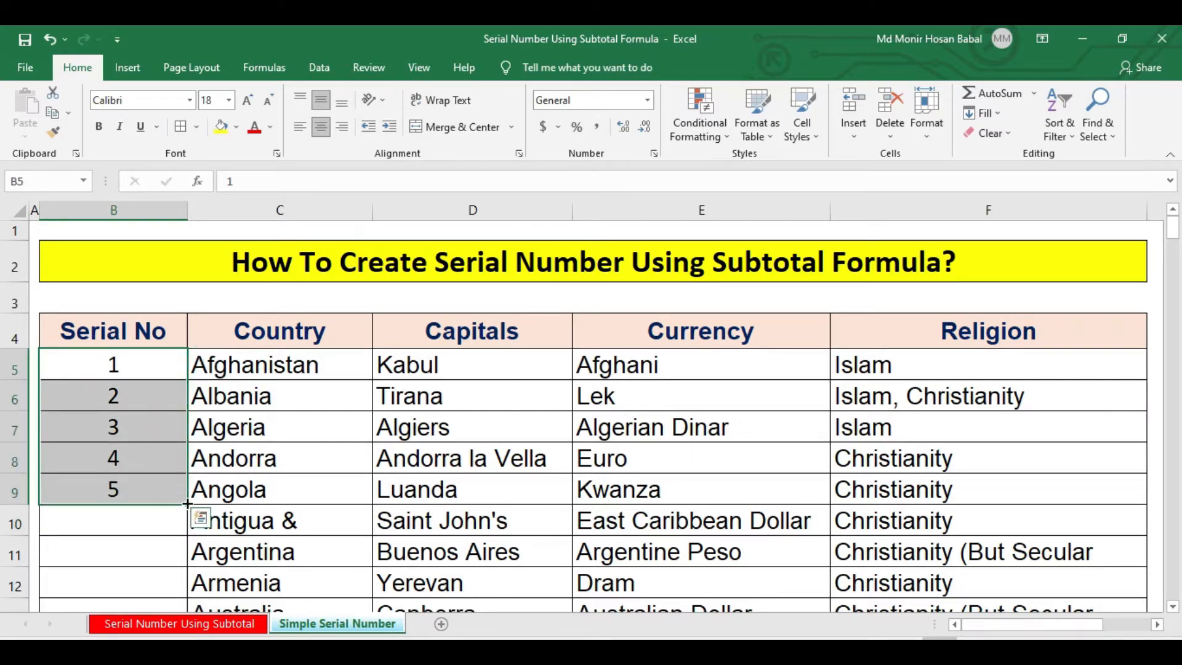
pyautogui.moveTo(187, 511)
pyautogui.mouseDown()
pyautogui.moveTo(180, 627)
pyautogui.moveTo(180, 528)
pyautogui.mouseUp()
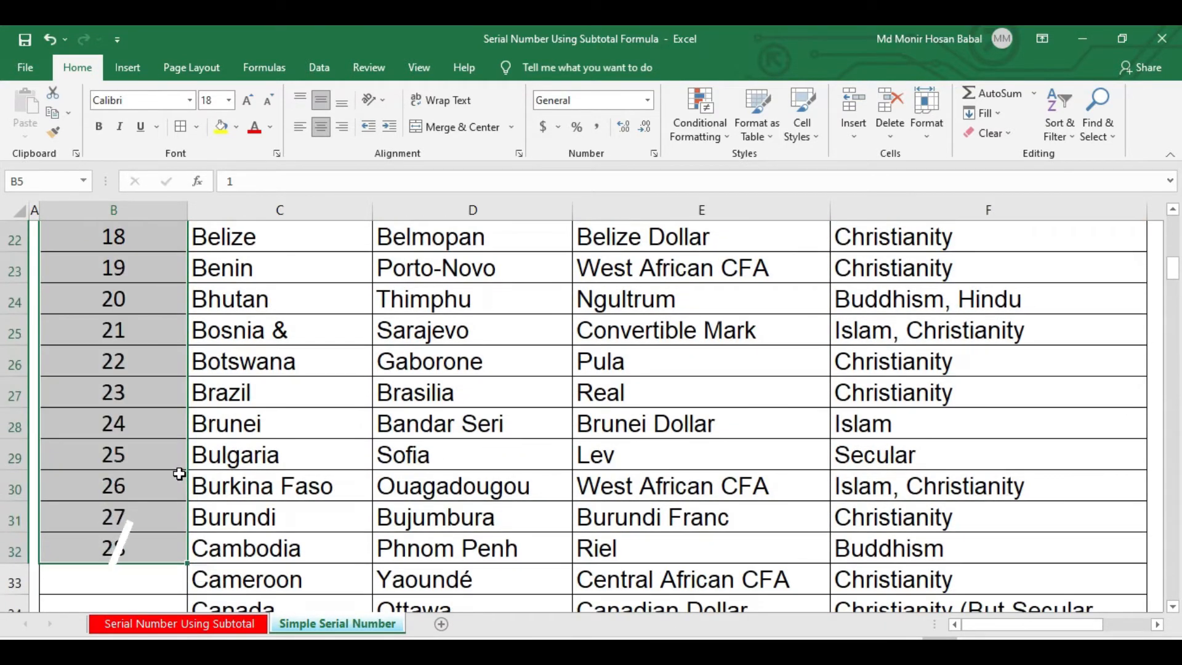
pyautogui.scroll(-1, 185, 482)
pyautogui.doubleClick(189, 468)
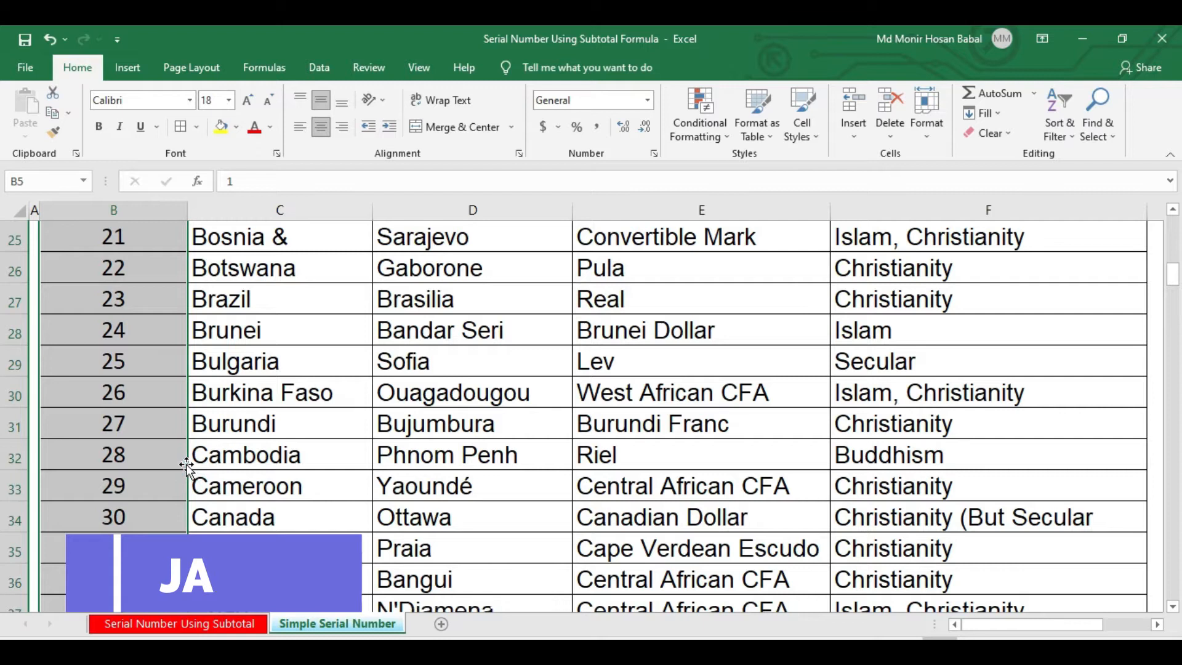
pyautogui.scroll(-6, 189, 469)
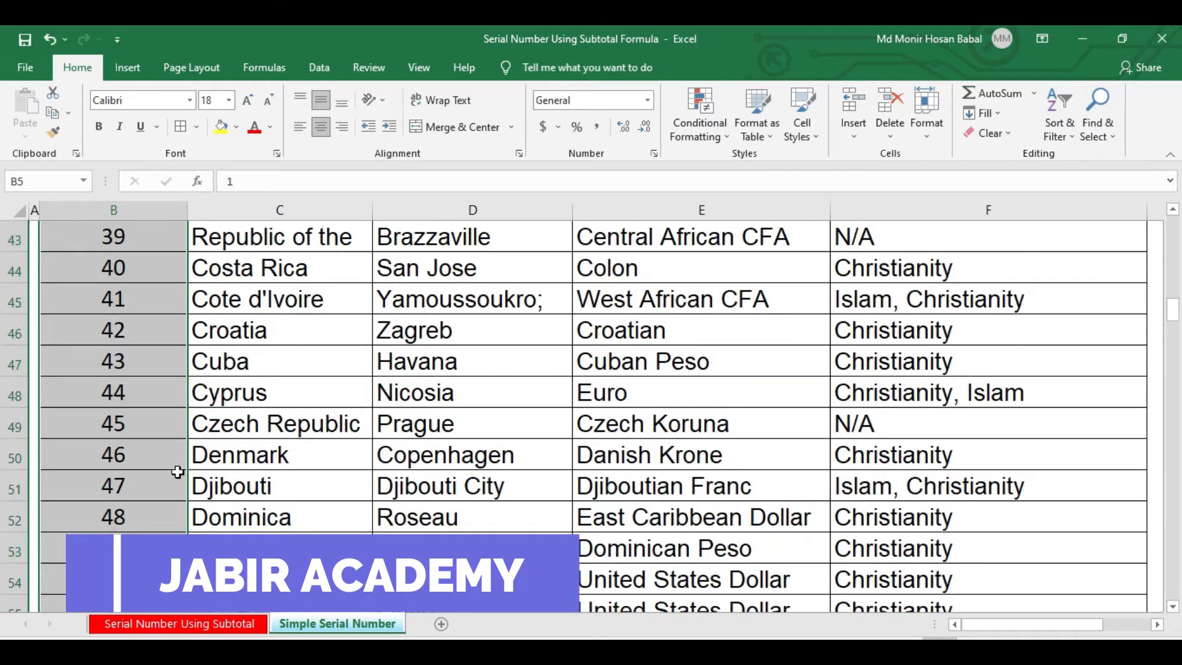
pyautogui.hotkey('ctrl', 'Down')
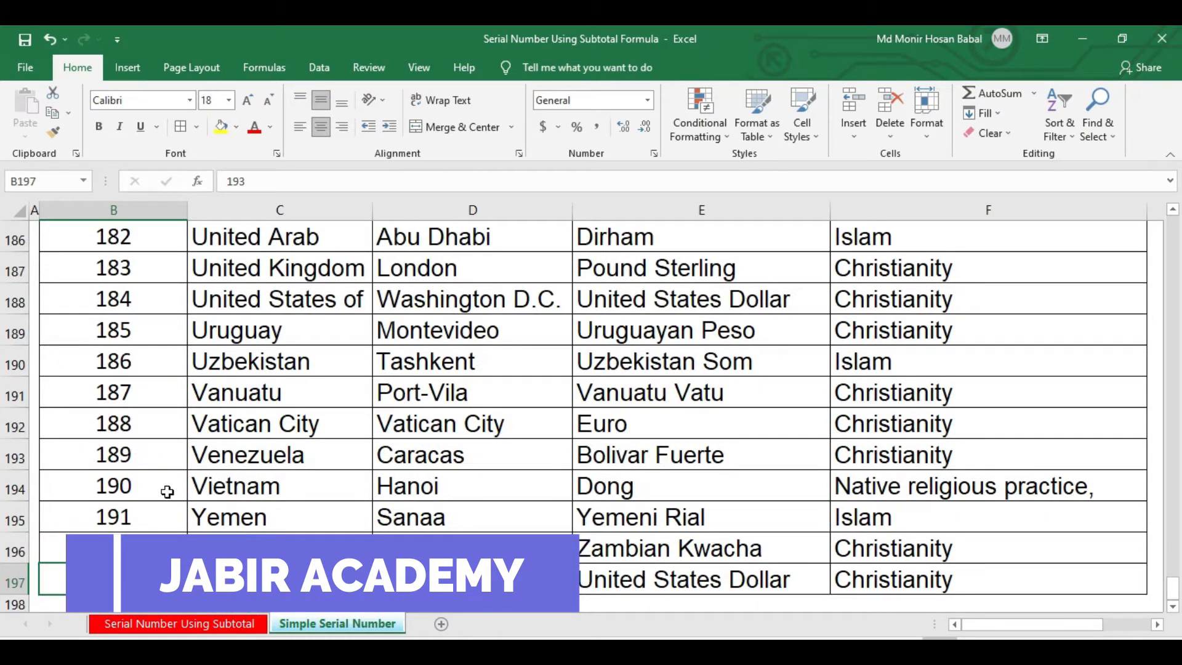
pyautogui.hotkey('ctrl', 'Up')
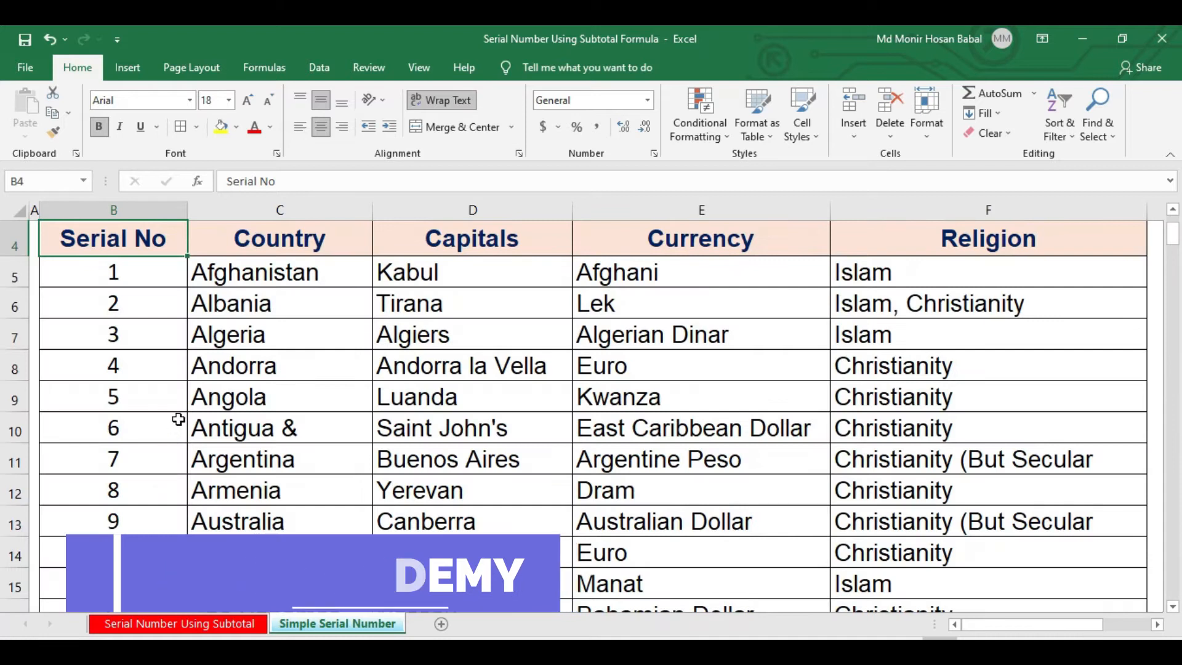
pyautogui.scroll(1, 173, 412)
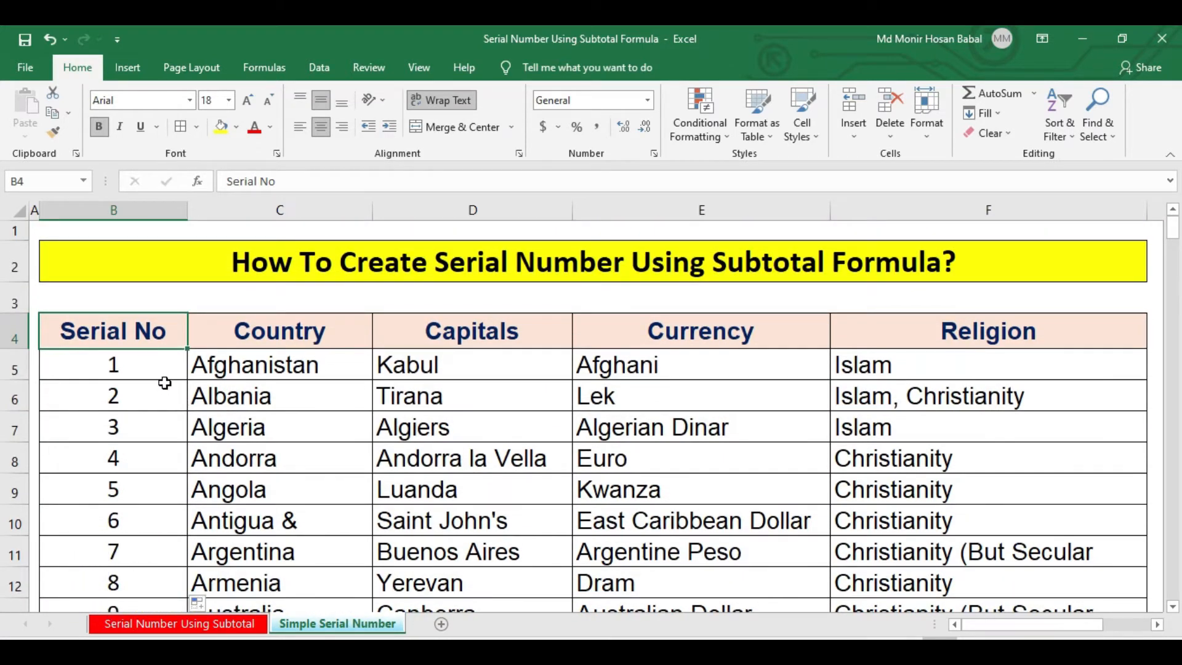
# Step: Highlight the Serial No, Country, Capitals, Currency and Religion columns to review the table's structure
pyautogui.click(161, 212)
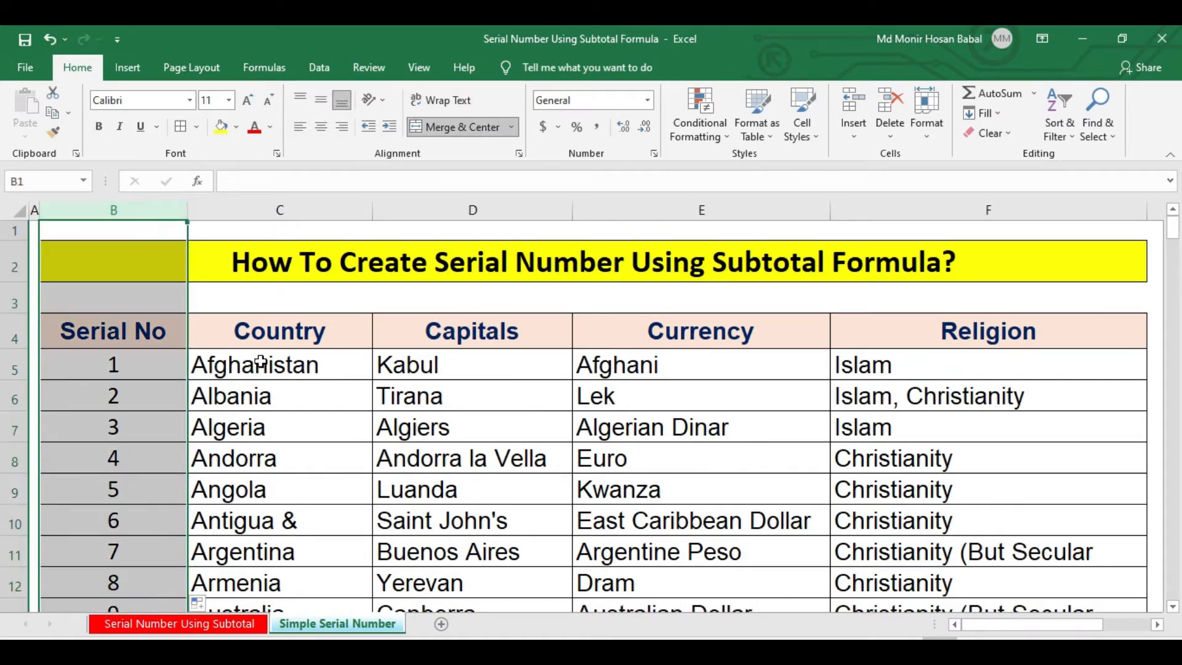
pyautogui.click(242, 358)
pyautogui.moveTo(145, 211); pyautogui.dragTo(941, 223)
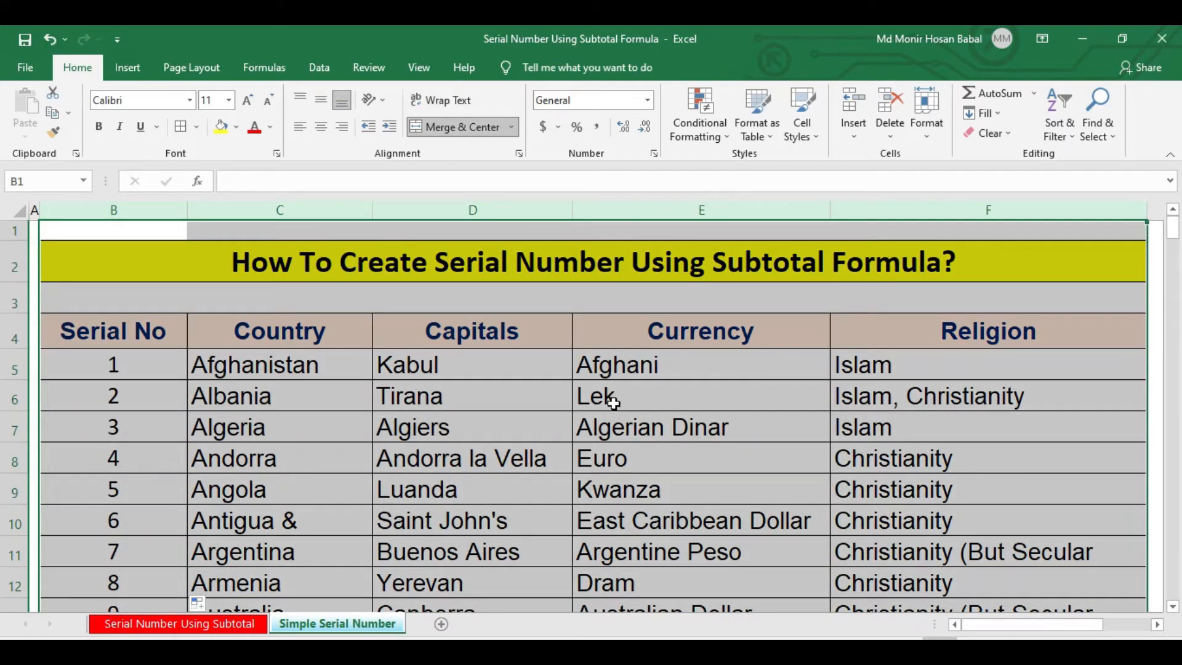
pyautogui.click(340, 213)
pyautogui.moveTo(453, 209); pyautogui.dragTo(765, 211)
pyautogui.click(728, 210)
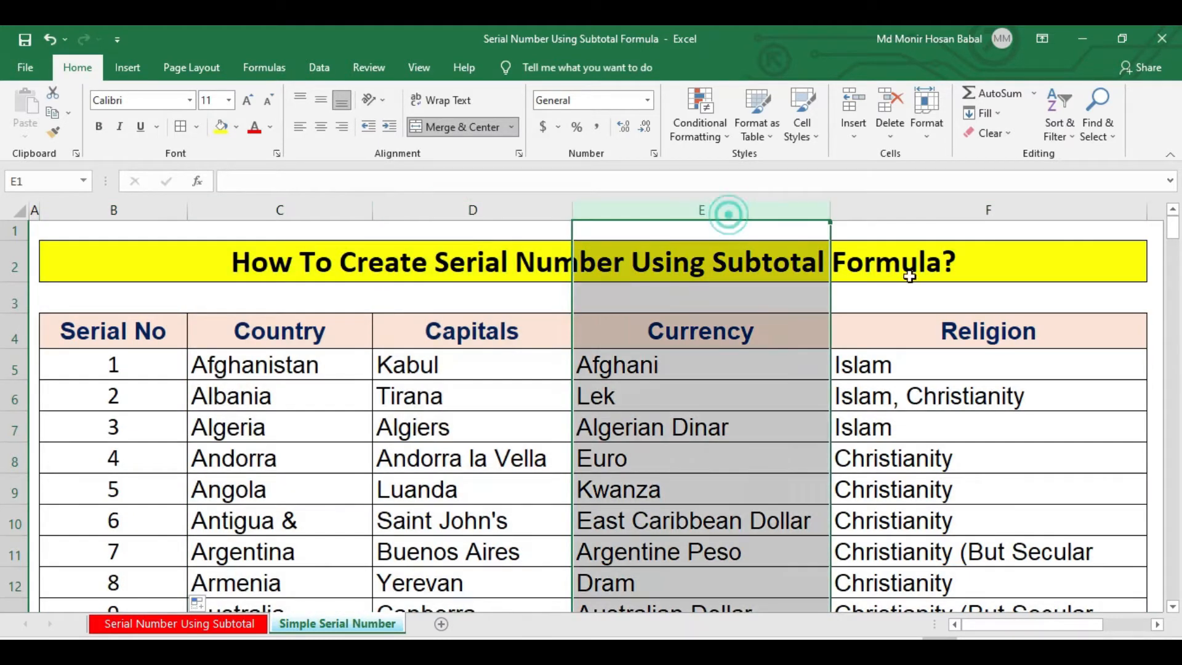
pyautogui.click(944, 211)
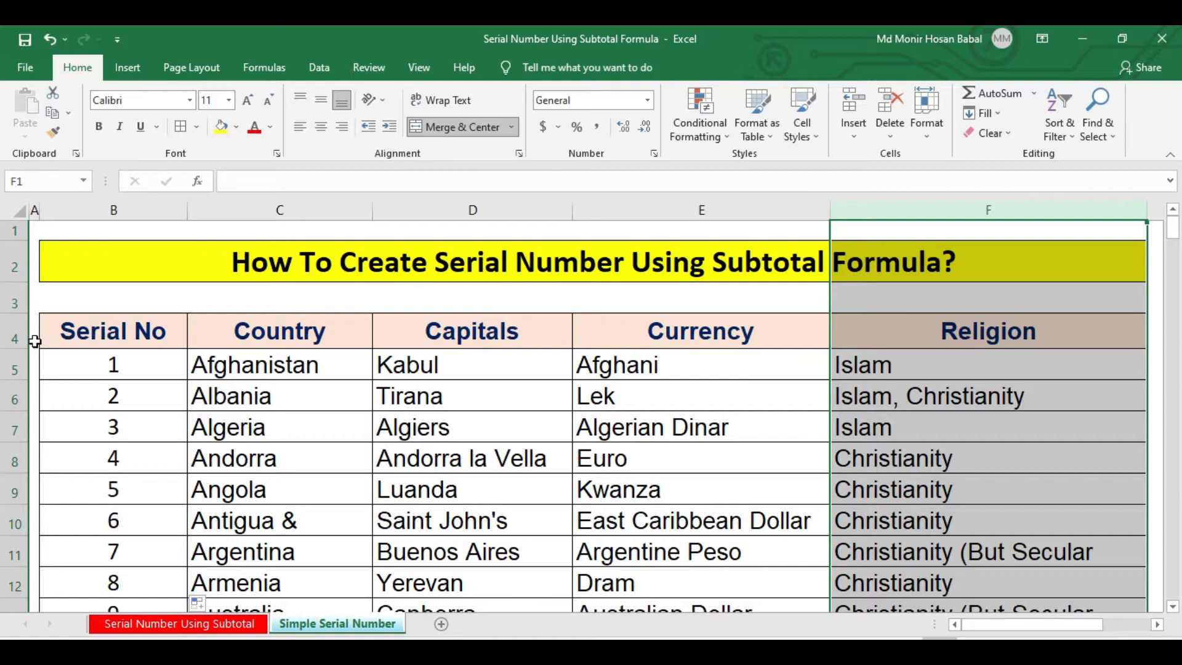
# Step: Add filters to the table's header row 4
pyautogui.click(106, 330)
pyautogui.click(23, 329)
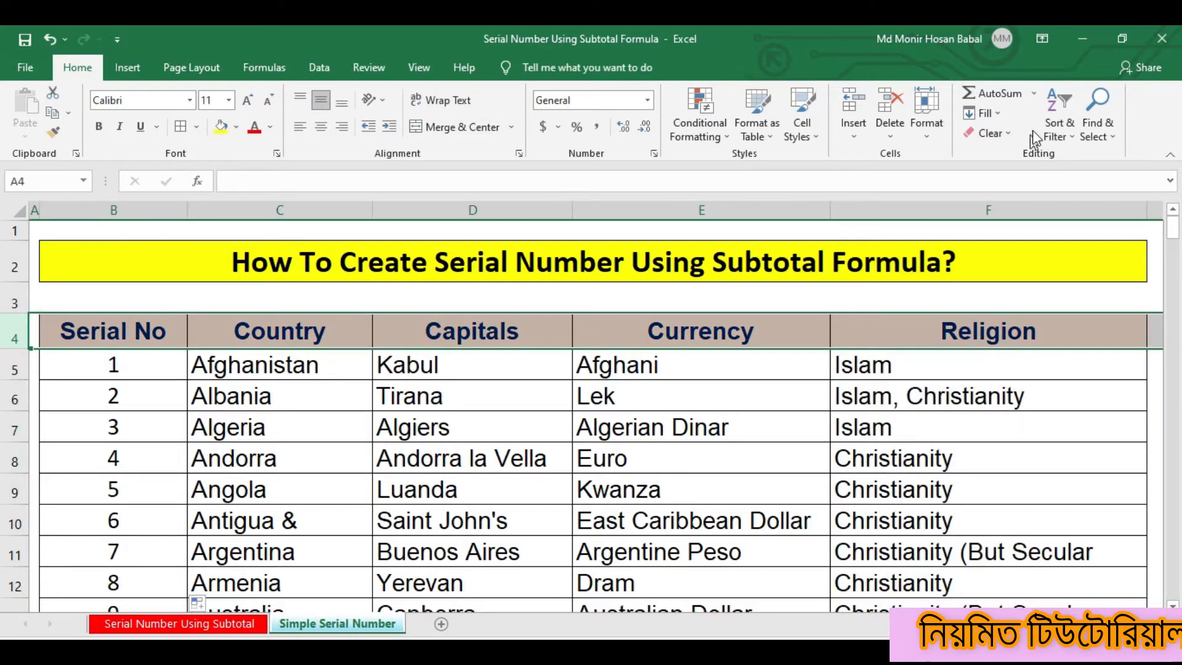
pyautogui.click(1057, 123)
pyautogui.click(1082, 219)
pyautogui.click(471, 391)
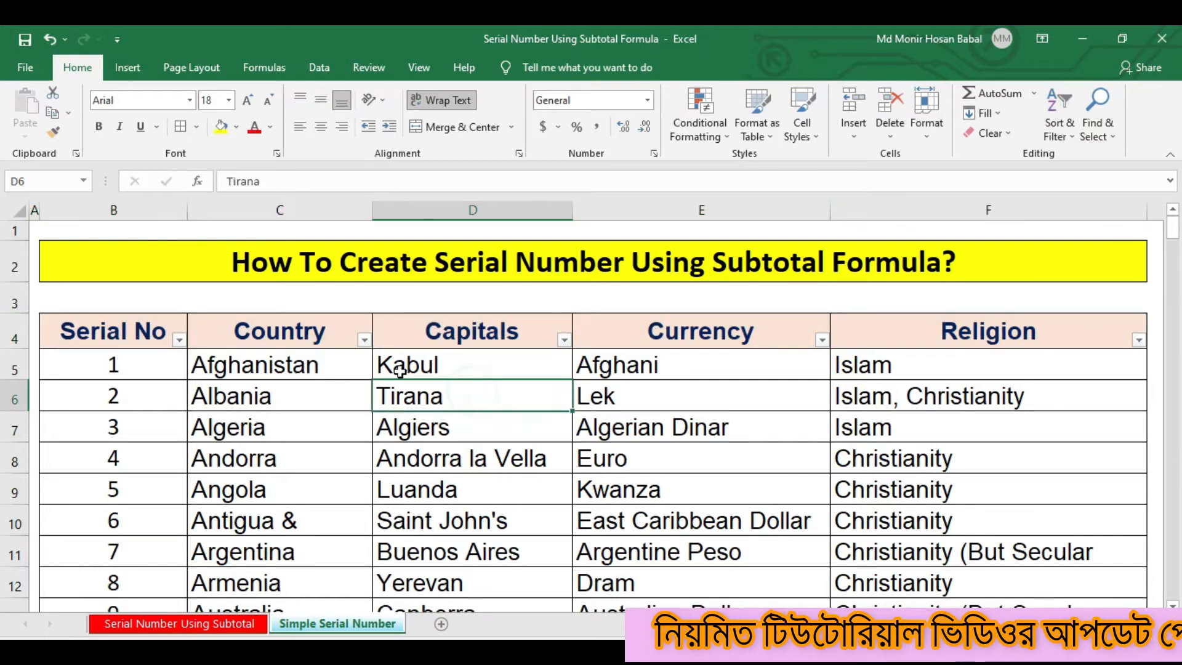
# Step: Filter the Country column to Afghanistan, Australia, Bangladesh, Bhutan, Cambodia, China and Croatia only
pyautogui.click(364, 339)
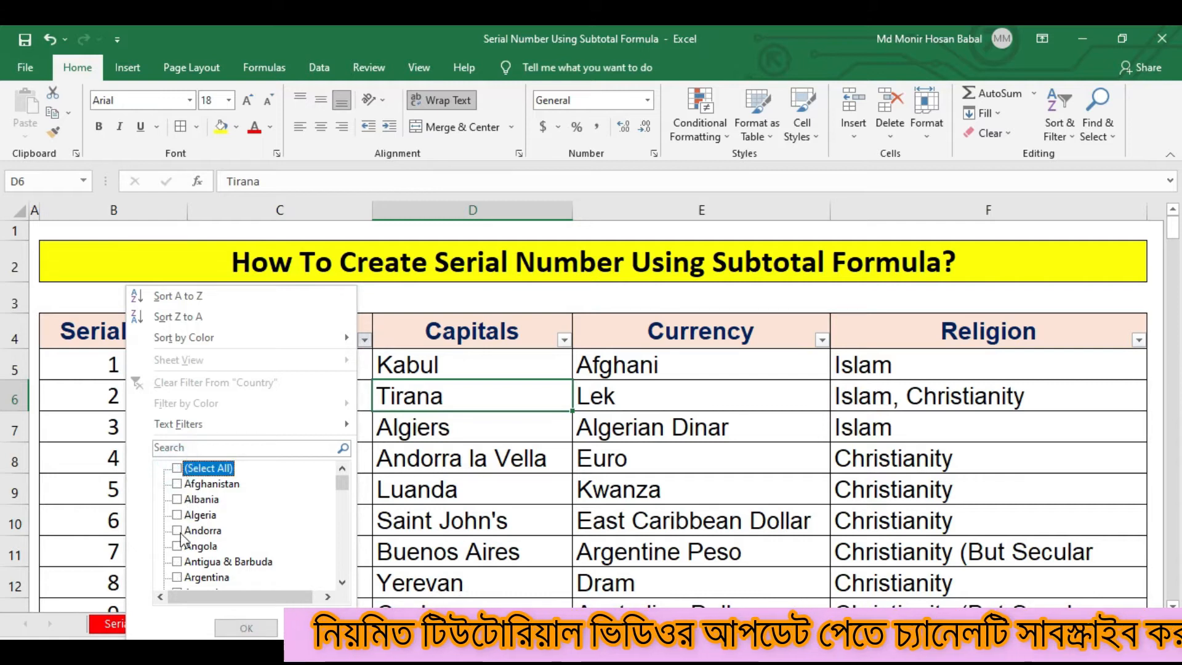
pyautogui.scroll(-1, 203, 563)
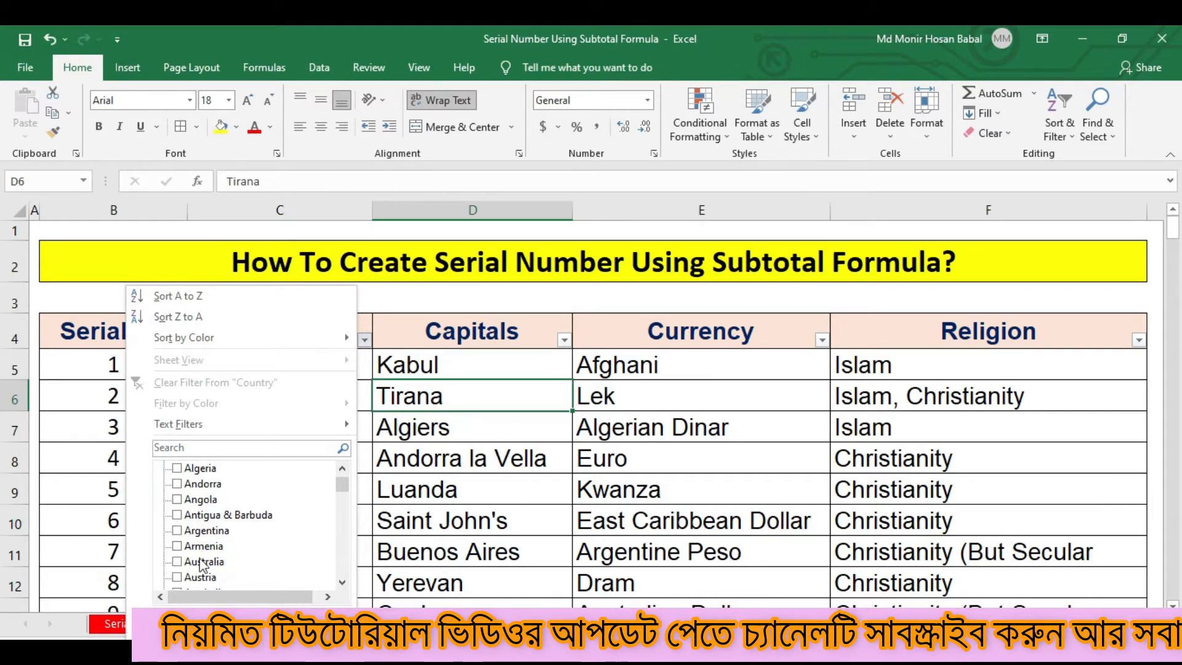
pyautogui.click(178, 561)
pyautogui.scroll(-4, 197, 554)
pyautogui.scroll(2, 194, 546)
pyautogui.click(186, 530)
pyautogui.scroll(-1, 188, 535)
pyautogui.click(193, 561)
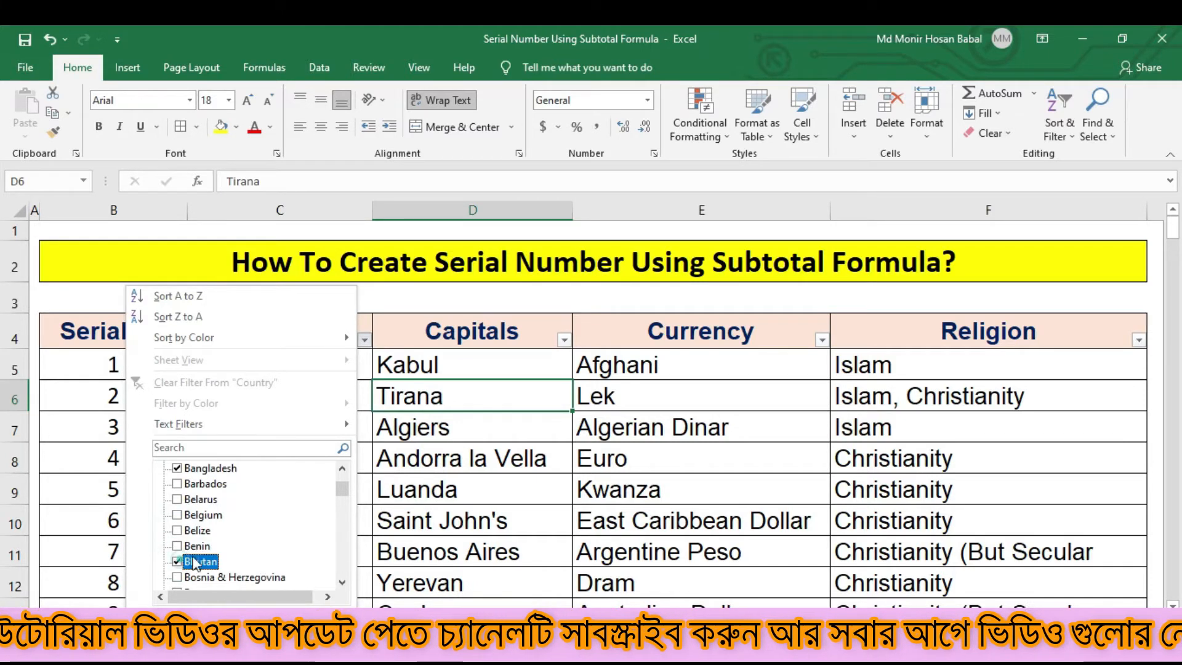
pyautogui.scroll(-3, 190, 557)
pyautogui.click(178, 546)
pyautogui.scroll(-3, 181, 549)
pyautogui.click(179, 530)
pyautogui.scroll(-6, 181, 542)
pyautogui.scroll(5, 181, 542)
pyautogui.click(185, 546)
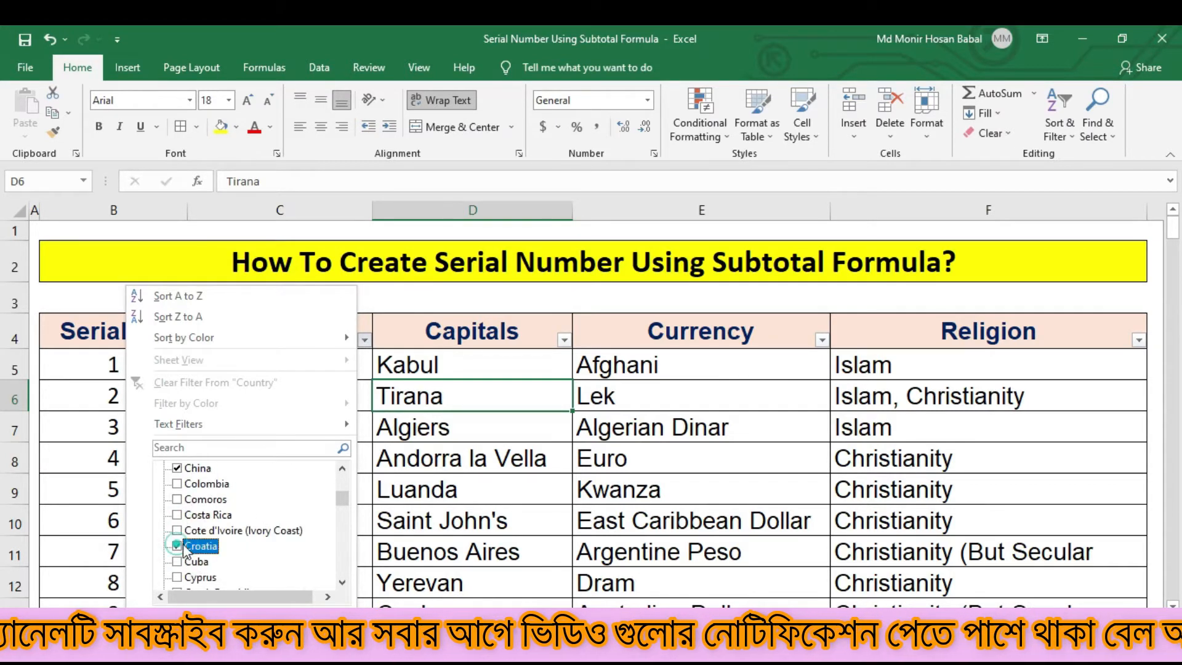
pyautogui.click(258, 619)
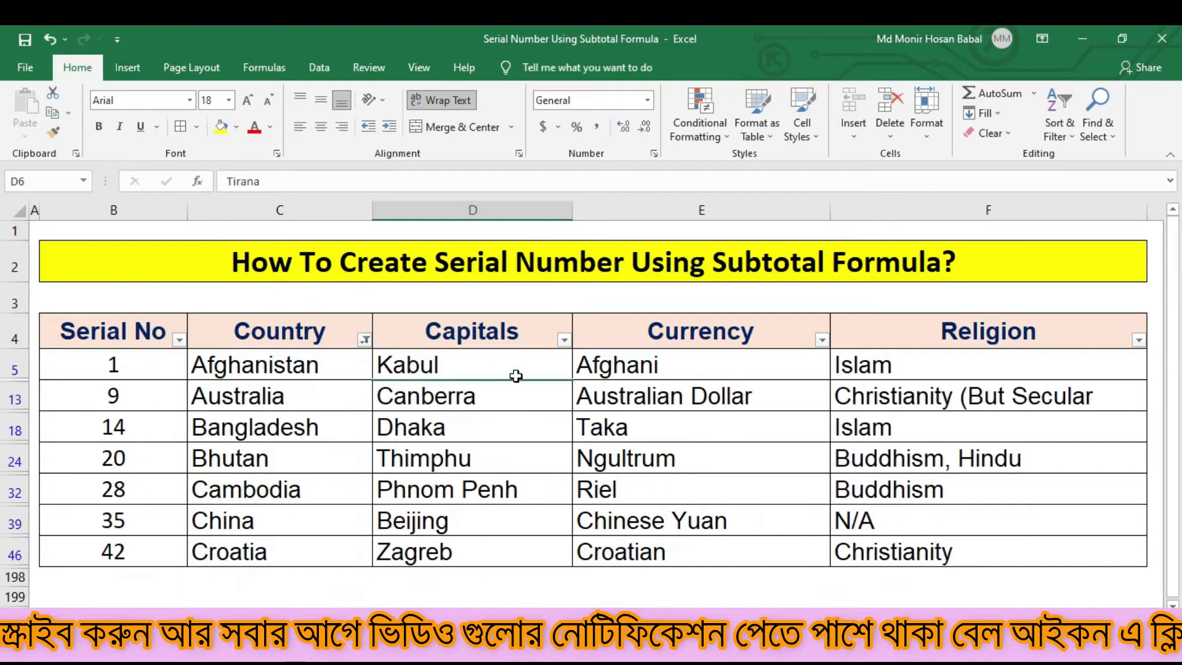
# Step: Examine how the serial numbers run against the filtered countries in the visible rows
pyautogui.moveTo(250, 369); pyautogui.dragTo(256, 546)
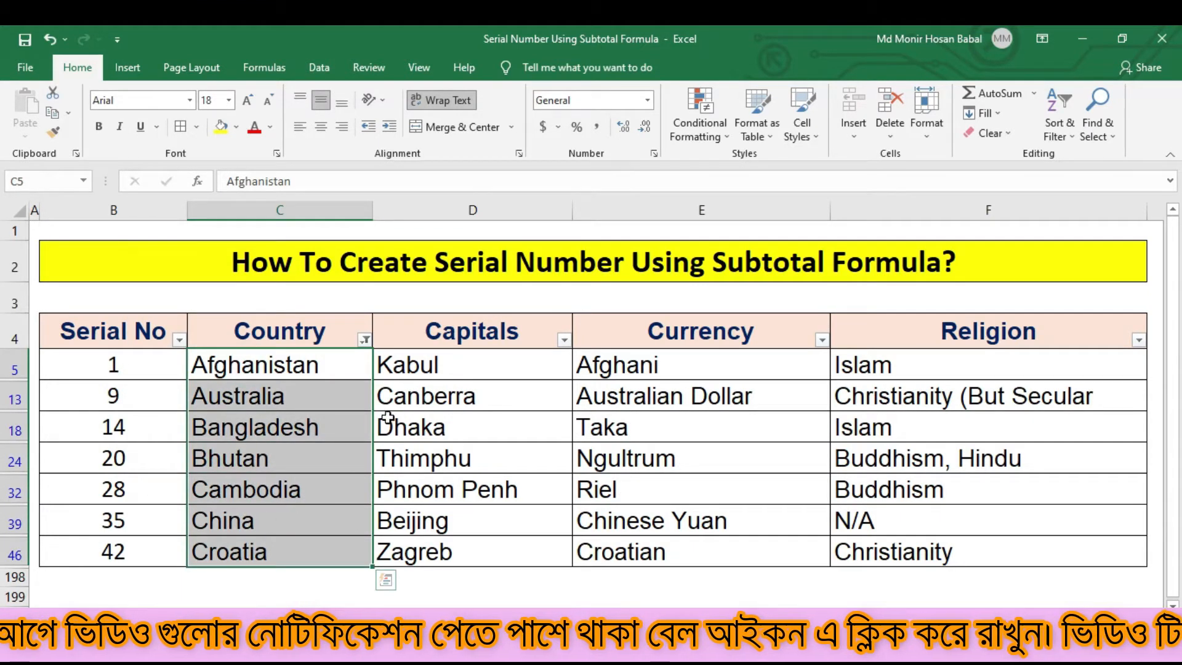
pyautogui.click(153, 370)
pyautogui.moveTo(152, 370); pyautogui.dragTo(166, 540)
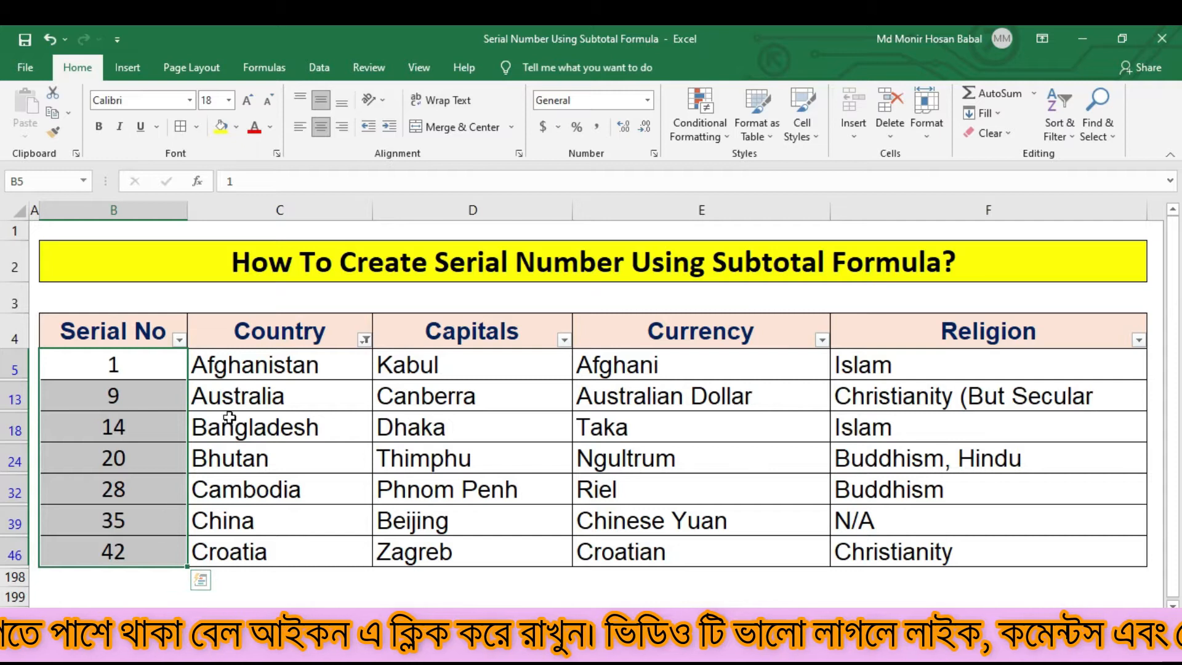
pyautogui.click(159, 367)
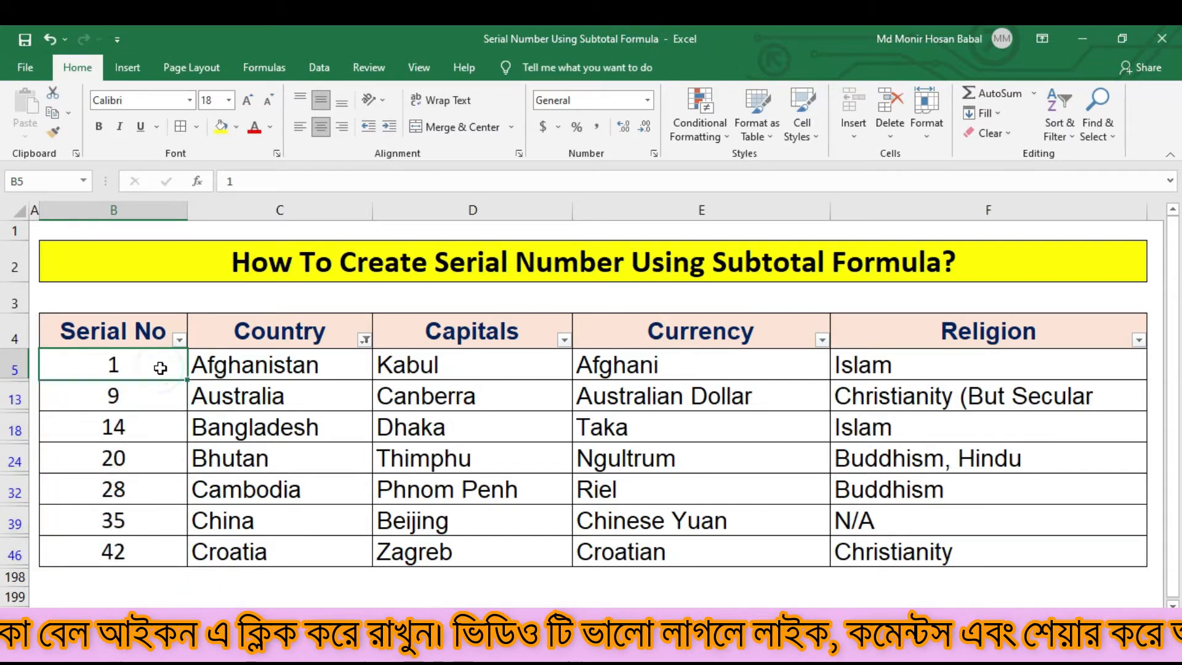
pyautogui.click(159, 400)
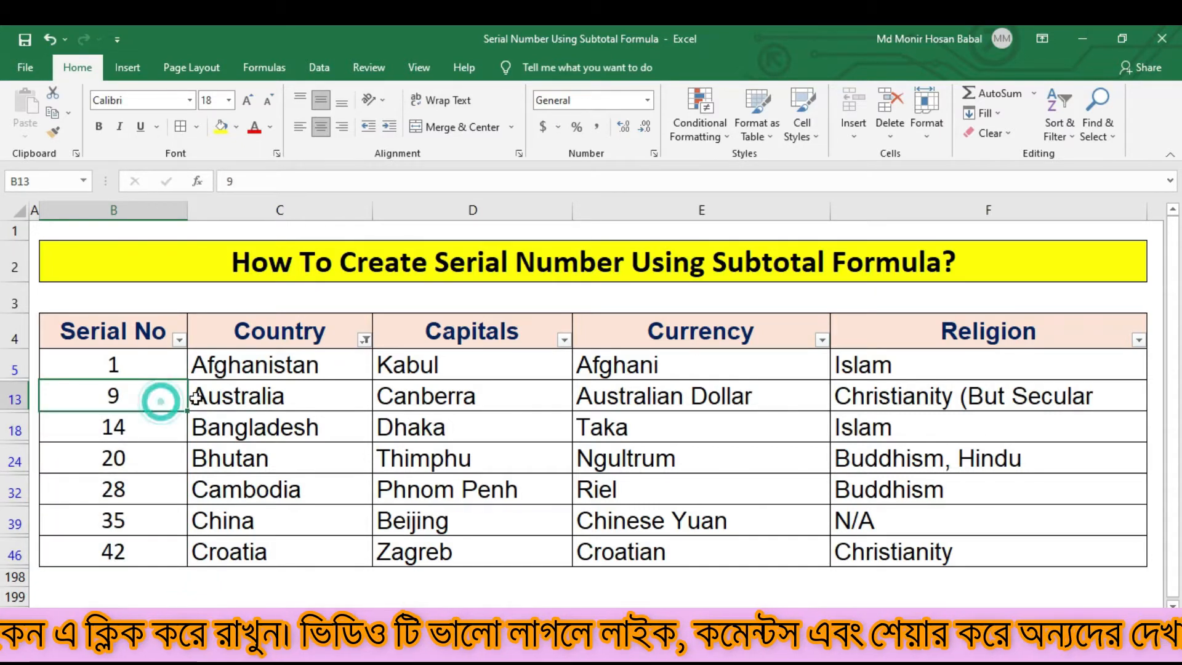
pyautogui.click(175, 431)
pyautogui.moveTo(166, 367); pyautogui.dragTo(148, 547)
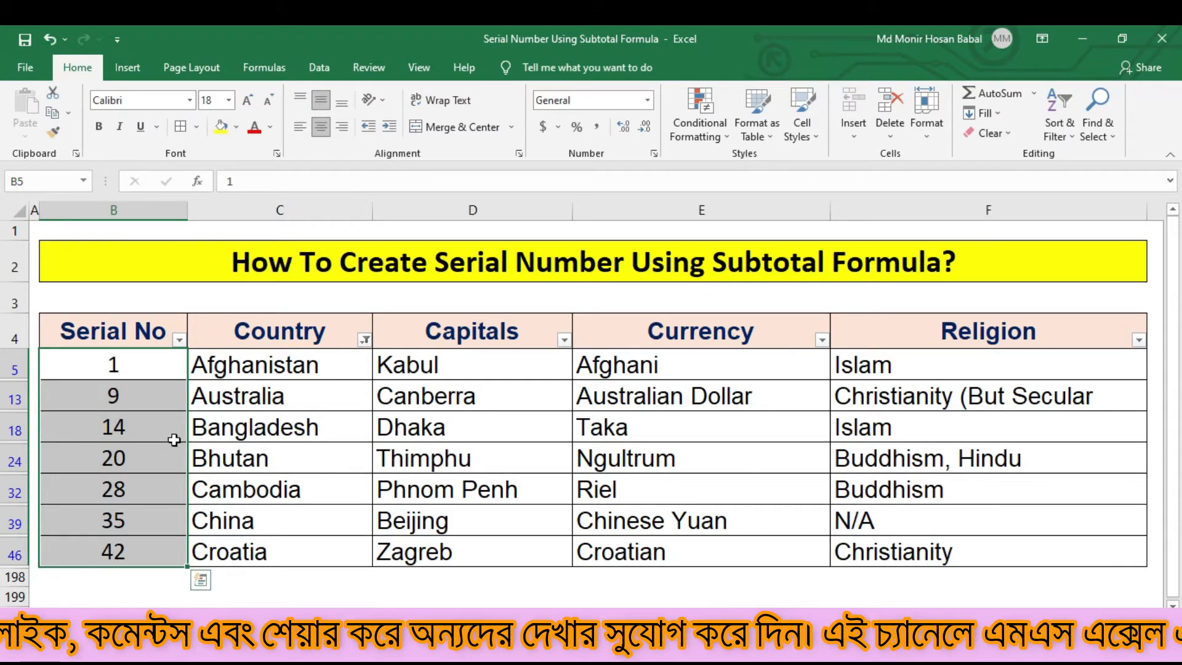
pyautogui.moveTo(345, 363); pyautogui.dragTo(381, 542)
pyautogui.moveTo(615, 544); pyautogui.dragTo(644, 545)
pyautogui.click(163, 370)
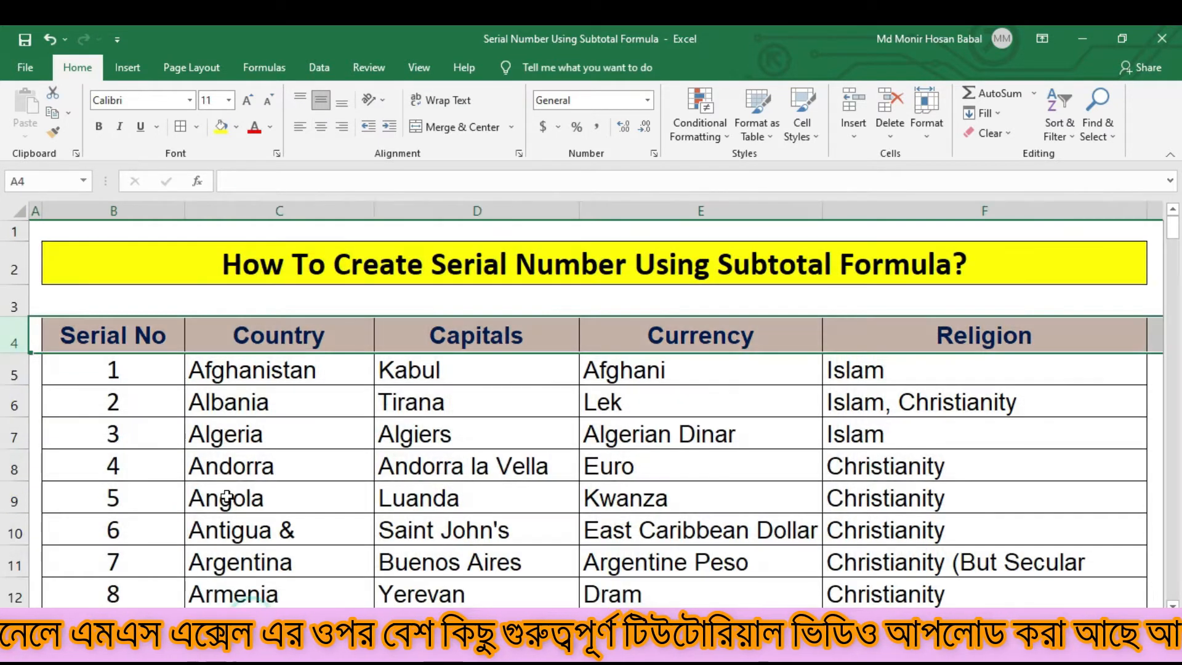
# Step: Inspect the formulas behind the Serial No column on the Serial Number Using Subtotal sheet
pyautogui.click(159, 373)
pyautogui.moveTo(139, 397); pyautogui.dragTo(132, 594)
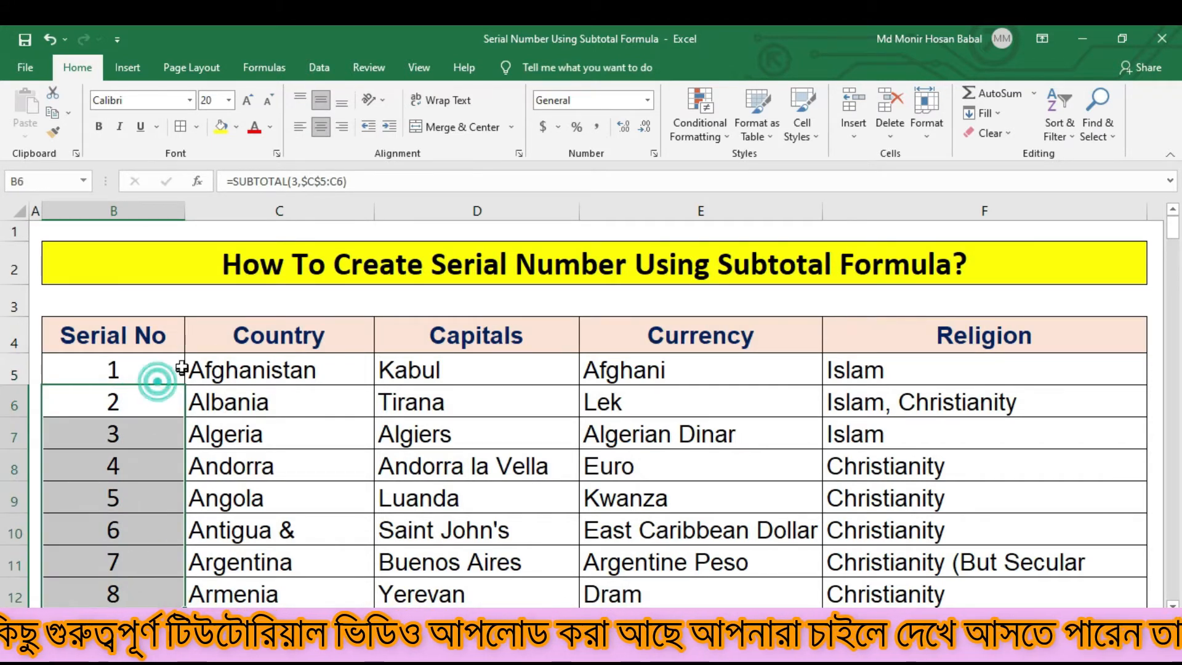
pyautogui.click(162, 211)
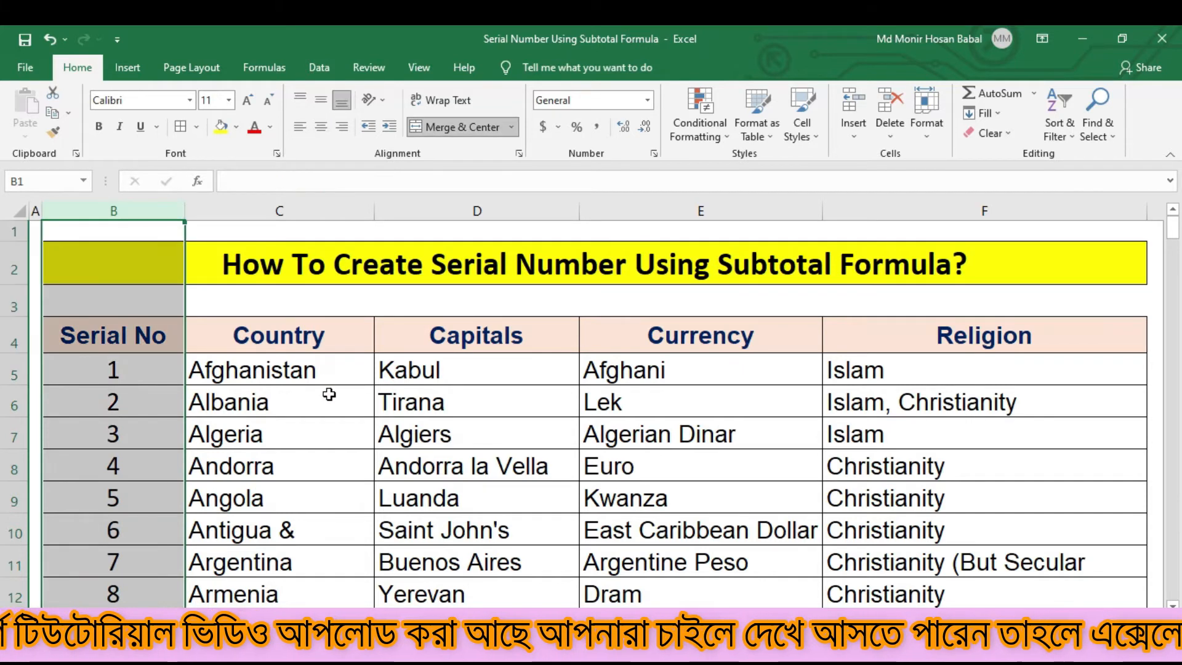
# Step: Add filters to header row 4 of the Serial Number Using Subtotal sheet
pyautogui.click(16, 336)
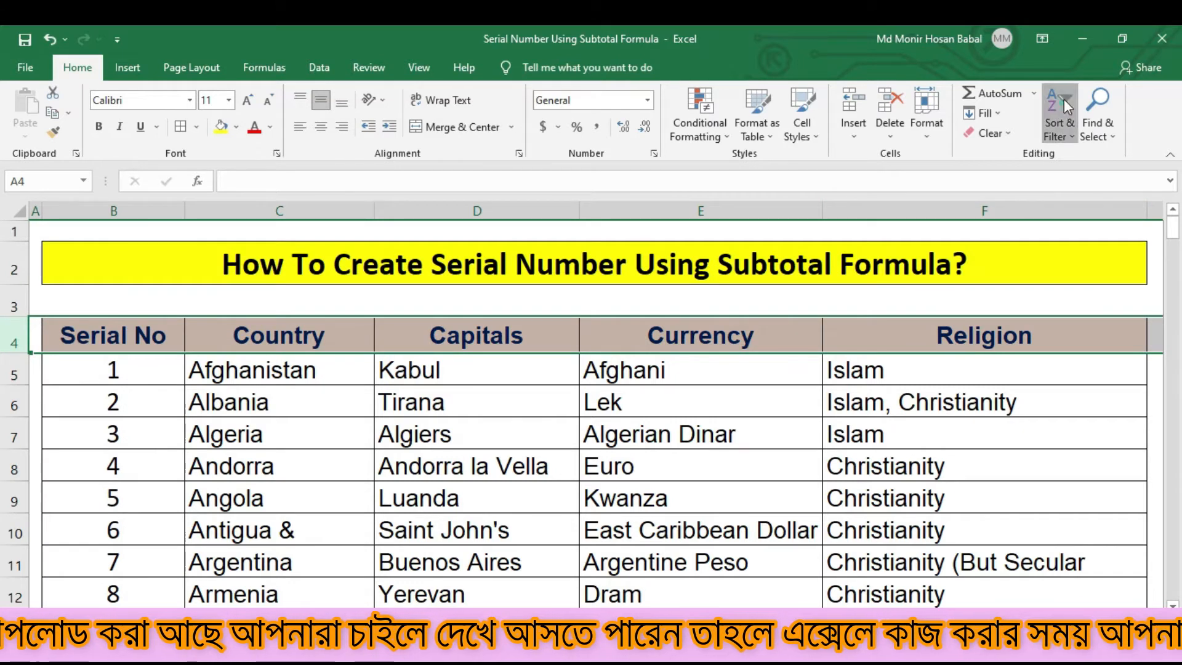
pyautogui.click(1059, 117)
pyautogui.click(1074, 216)
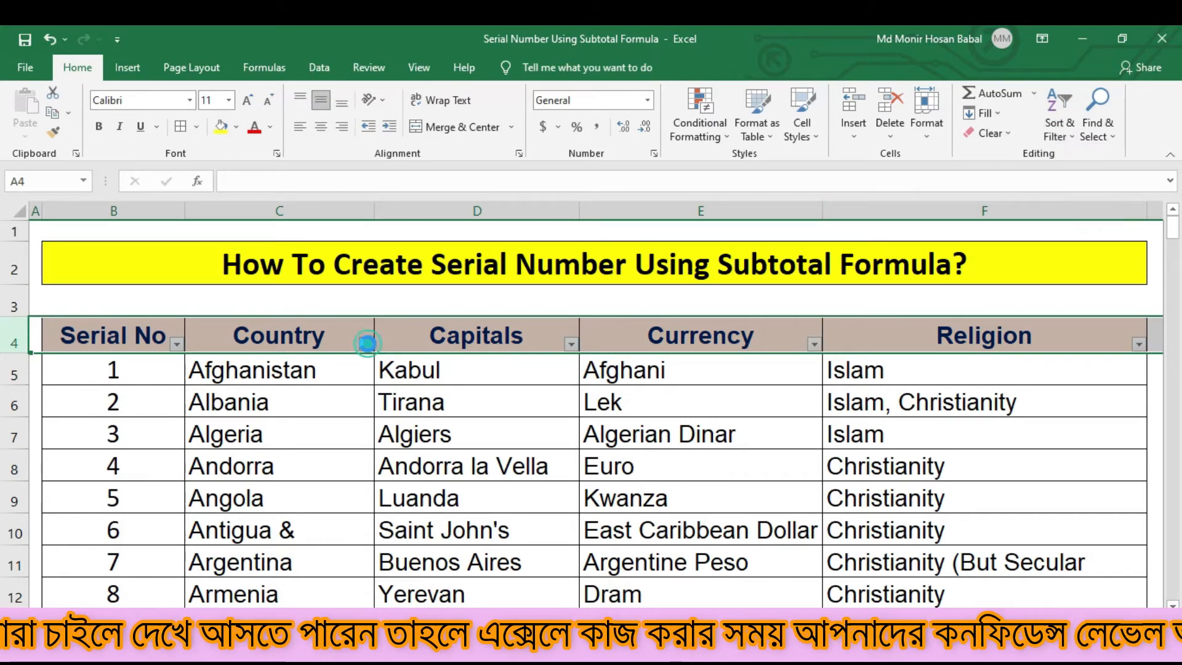
# Step: Filter the Country column to Albania, Belgium, Bhutan, Brazil, Burkina Faso, Canada, Chile and Cote d'Ivoire (Ivory Coast) only
pyautogui.click(366, 343)
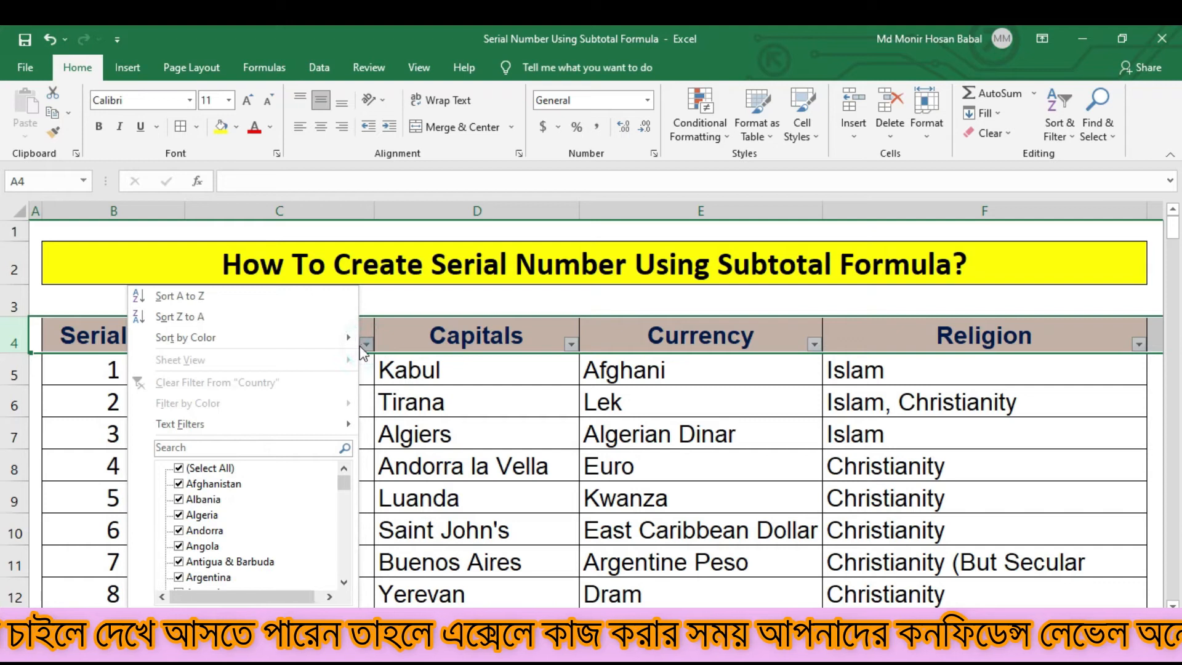
pyautogui.click(180, 468)
pyautogui.scroll(-4, 187, 542)
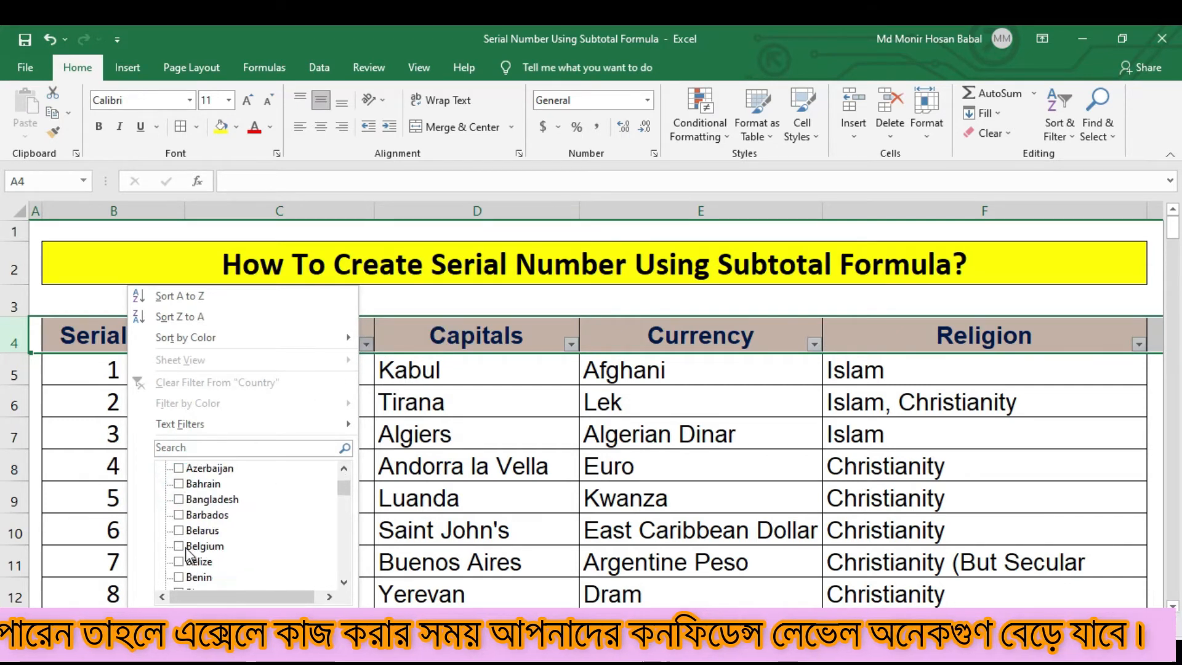
pyautogui.scroll(-2, 216, 520)
pyautogui.click(210, 514)
pyautogui.scroll(-1, 211, 514)
pyautogui.click(209, 514)
pyautogui.scroll(-6, 246, 507)
pyautogui.scroll(4, 234, 516)
pyautogui.click(203, 530)
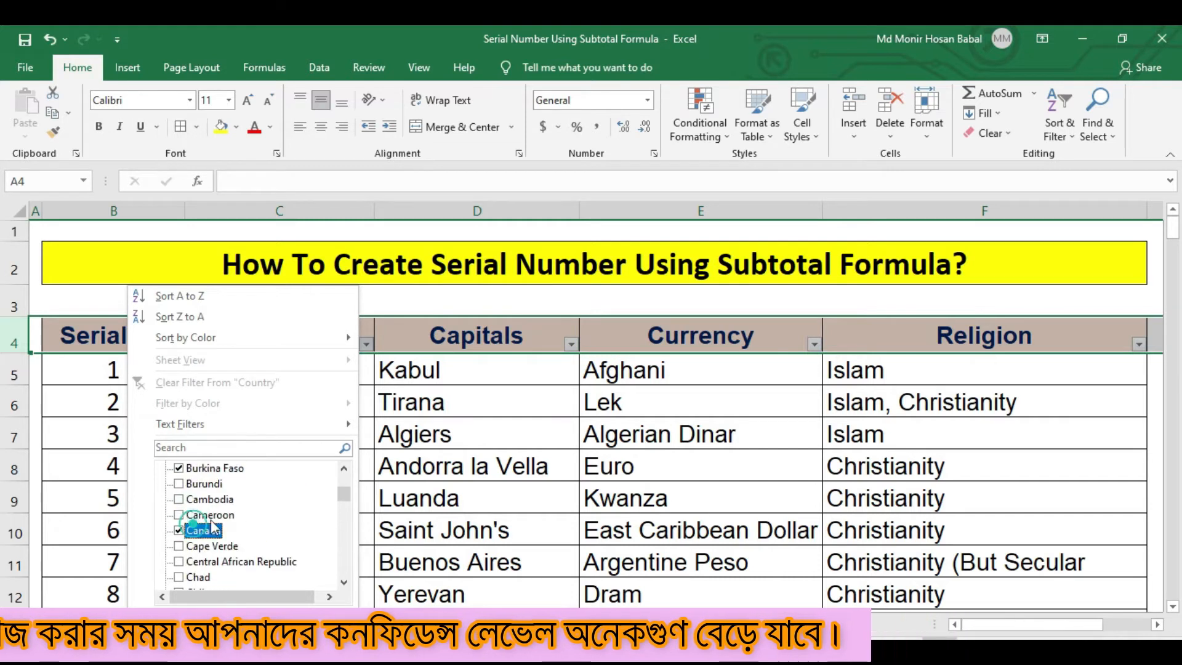
pyautogui.scroll(-1, 222, 521)
pyautogui.click(204, 530)
pyautogui.scroll(-1, 215, 527)
pyautogui.click(209, 546)
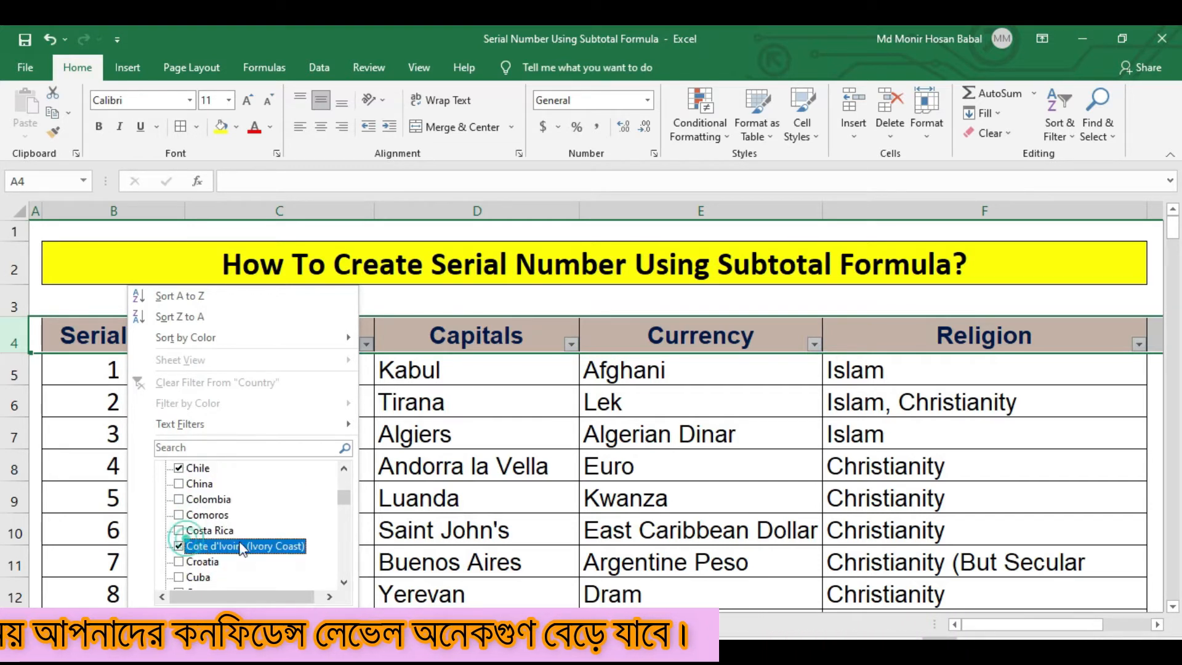
pyautogui.click(254, 622)
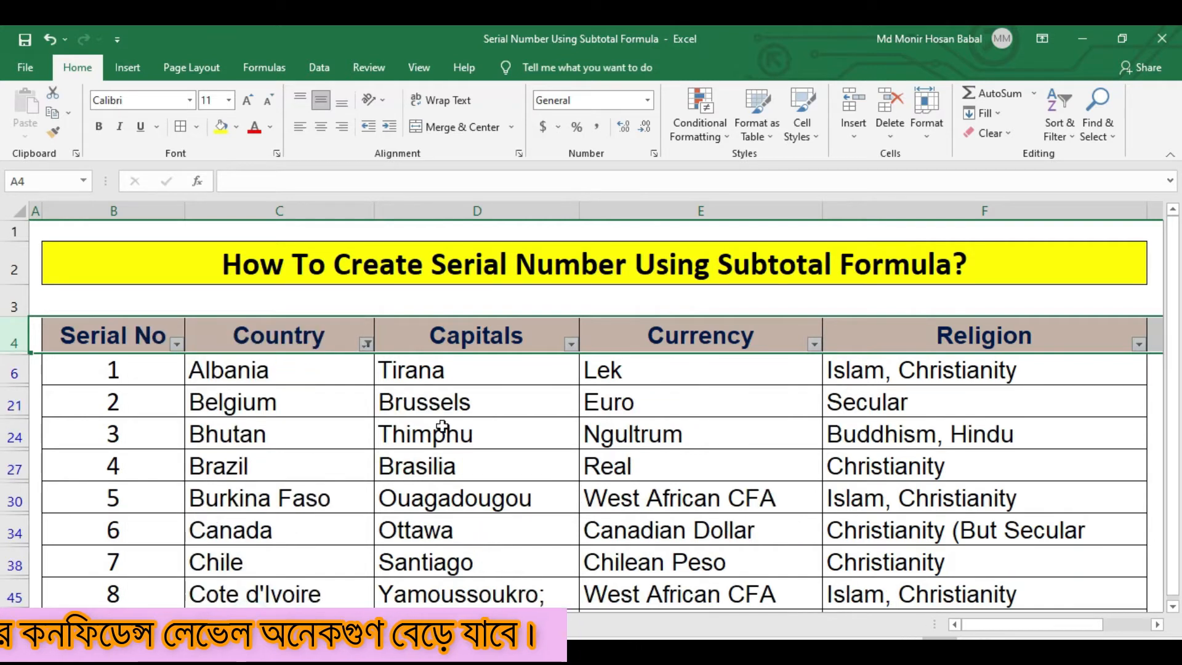
# Step: Examine how the SUBTOTAL-based serial numbers run against the filtered countries, and check the formula behind the first visible one
pyautogui.scroll(-2, 349, 401)
pyautogui.scroll(2, 295, 320)
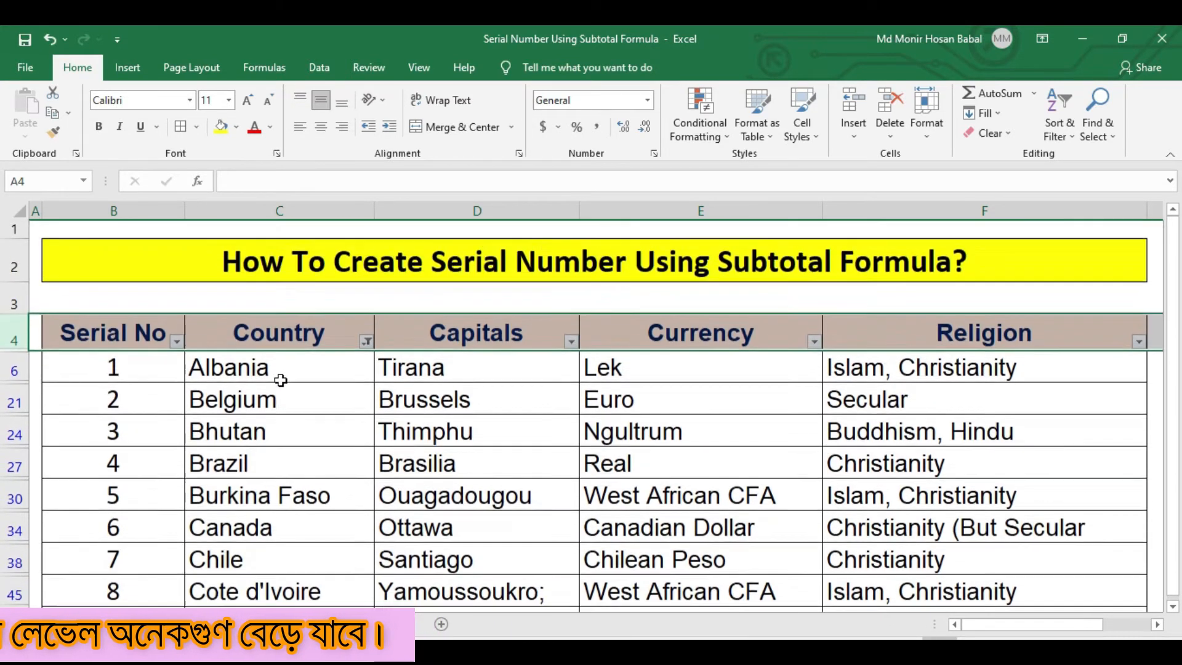
pyautogui.moveTo(281, 374); pyautogui.dragTo(280, 566)
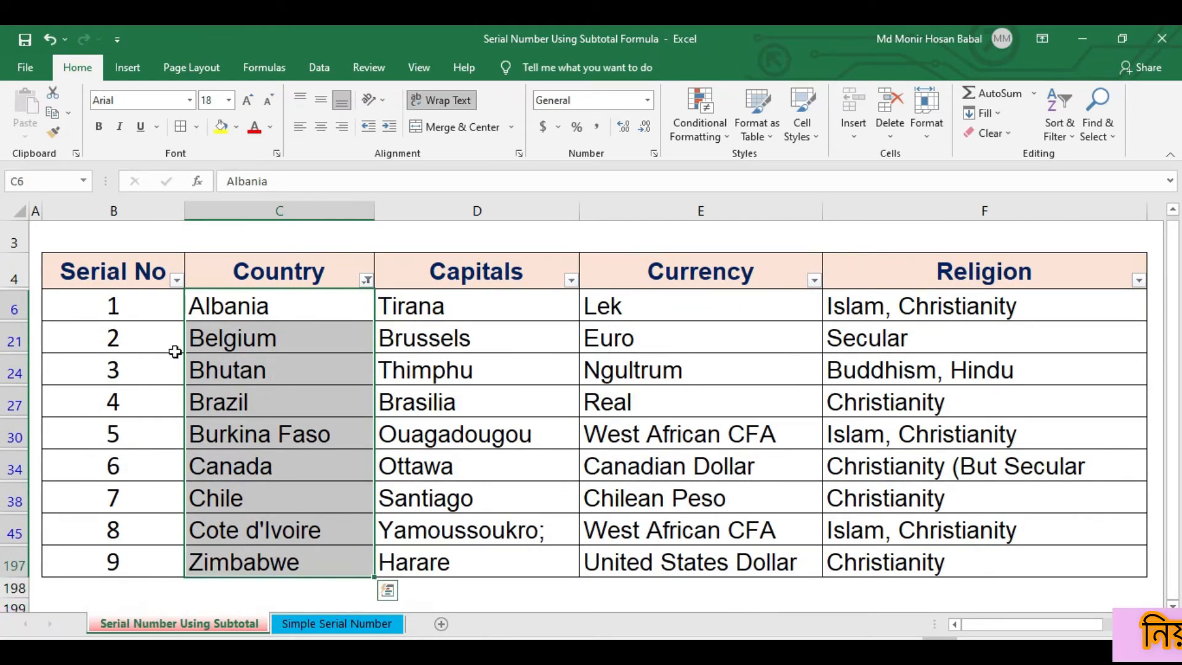
pyautogui.moveTo(163, 314); pyautogui.dragTo(159, 562)
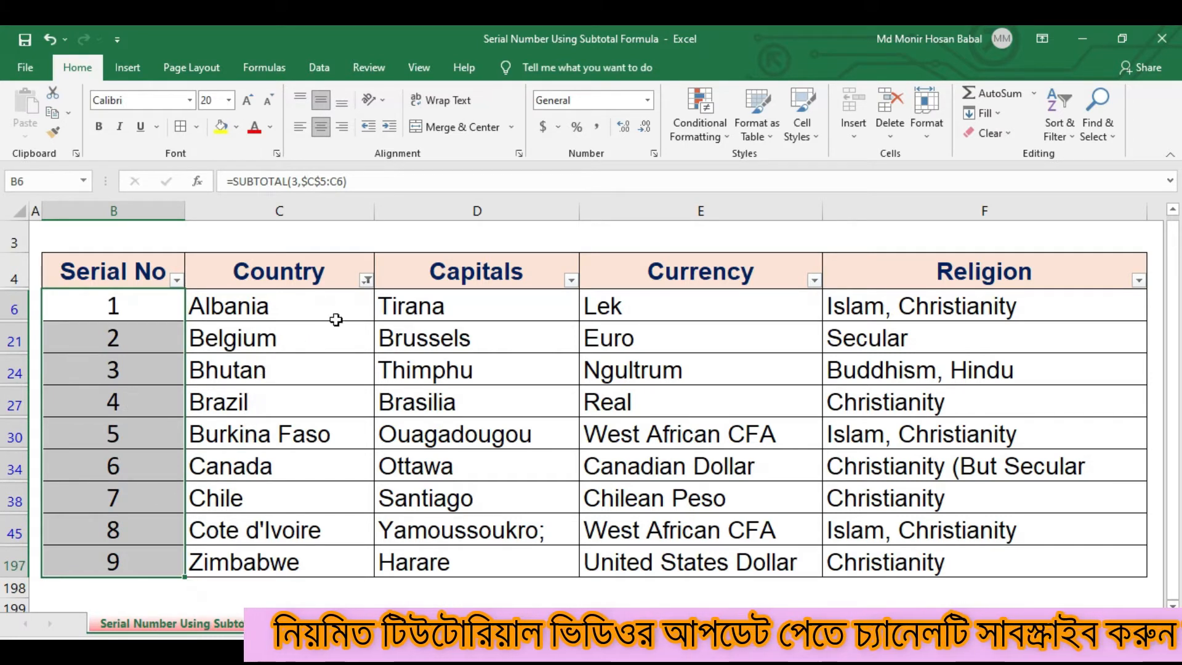
pyautogui.click(153, 306)
pyautogui.click(150, 209)
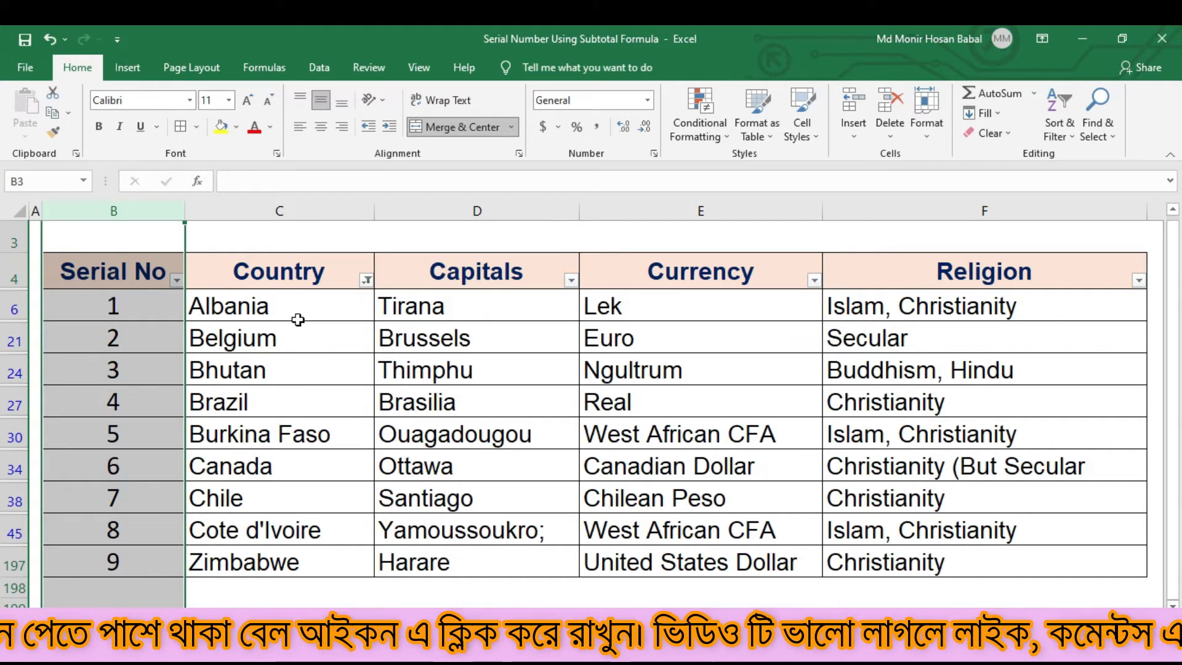
pyautogui.click(160, 313)
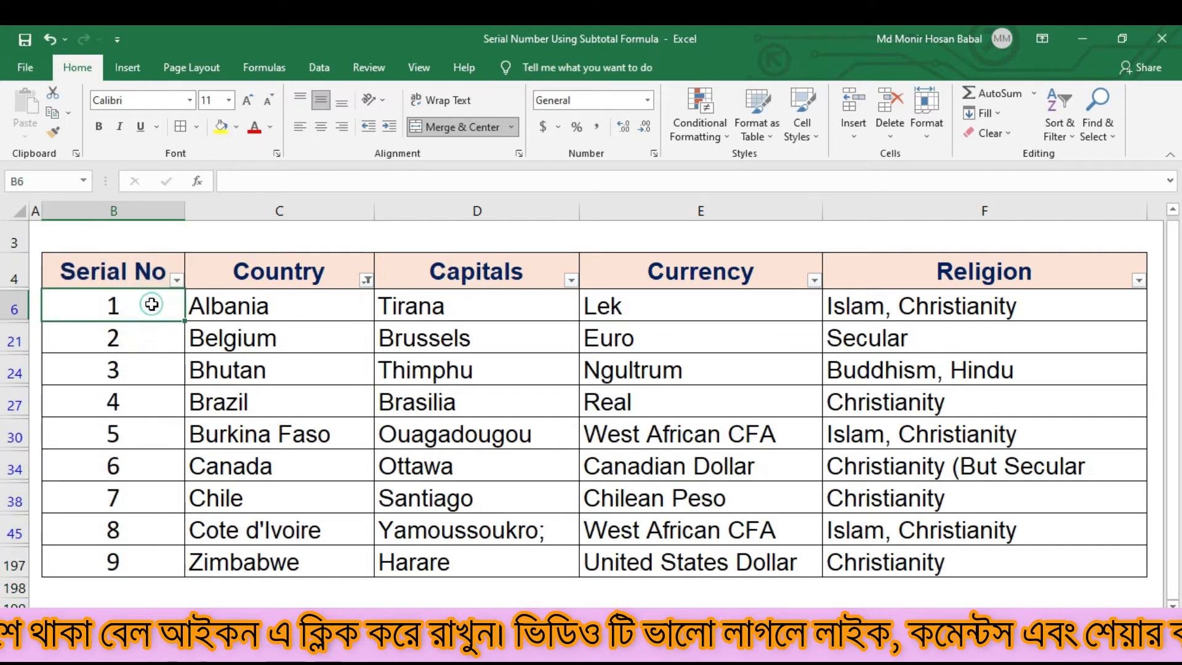
pyautogui.click(177, 275)
pyautogui.press('Escape')
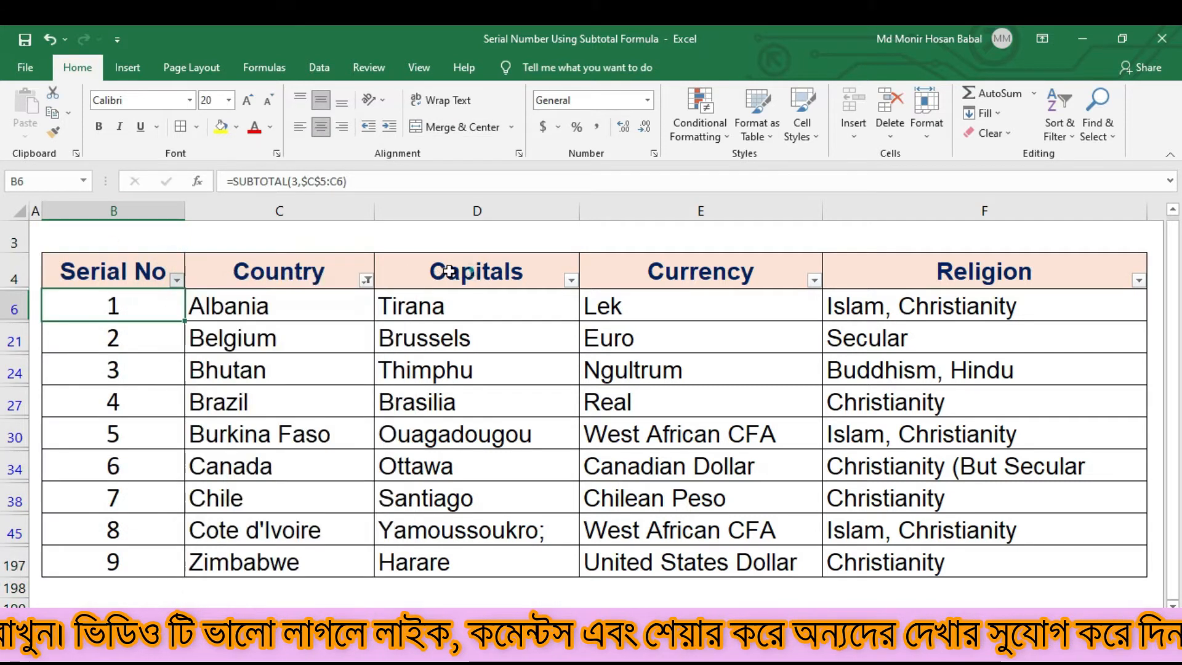
# Step: Reselect all countries in the Country column's filter so every row of the table is shown
pyautogui.click(366, 280)
pyautogui.click(178, 456)
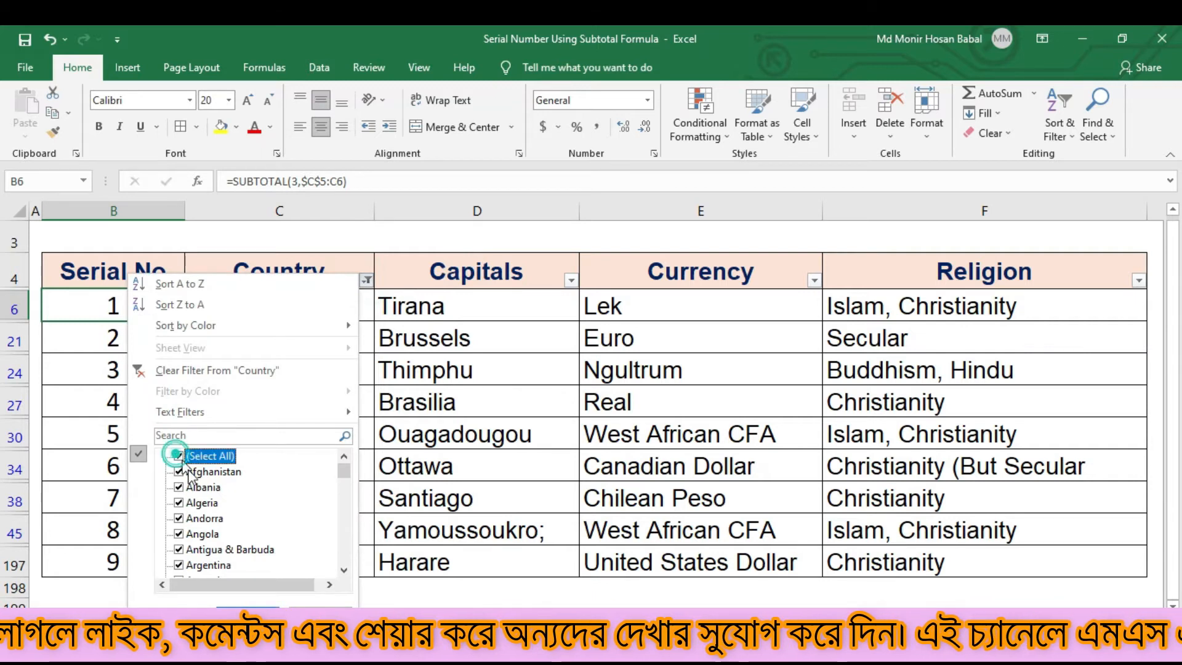
pyautogui.press('Return')
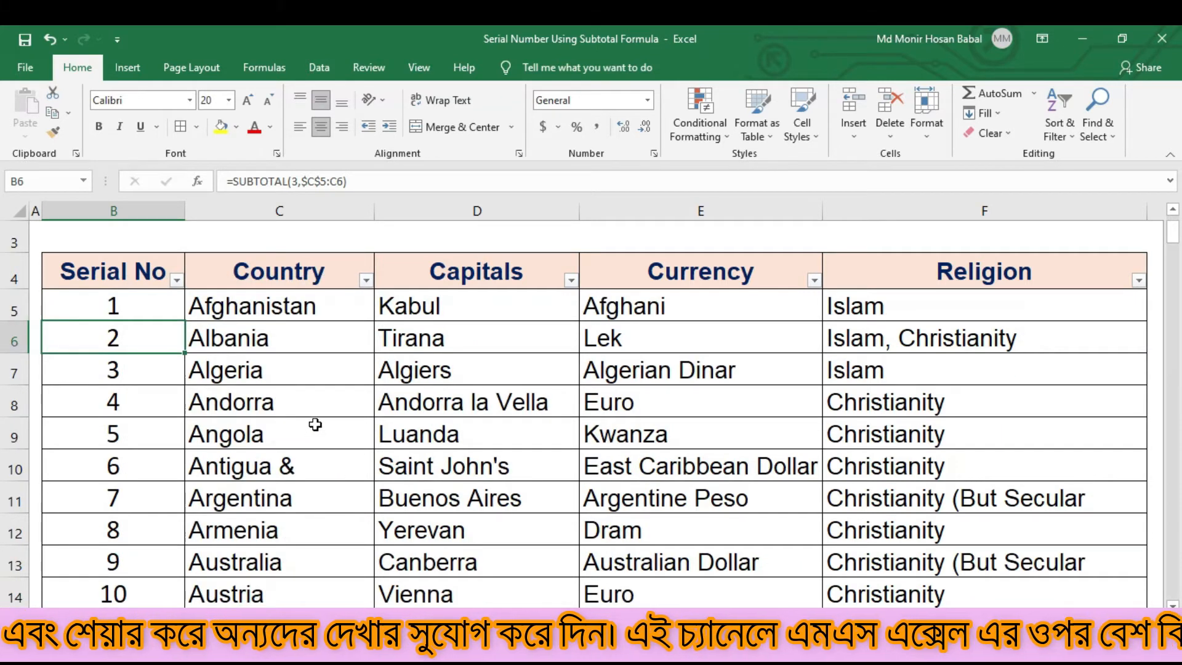
pyautogui.click(313, 384)
# Step: Delete all SUBTOTAL serial numbers from B5 down to the end of the Serial No column
pyautogui.click(142, 311)
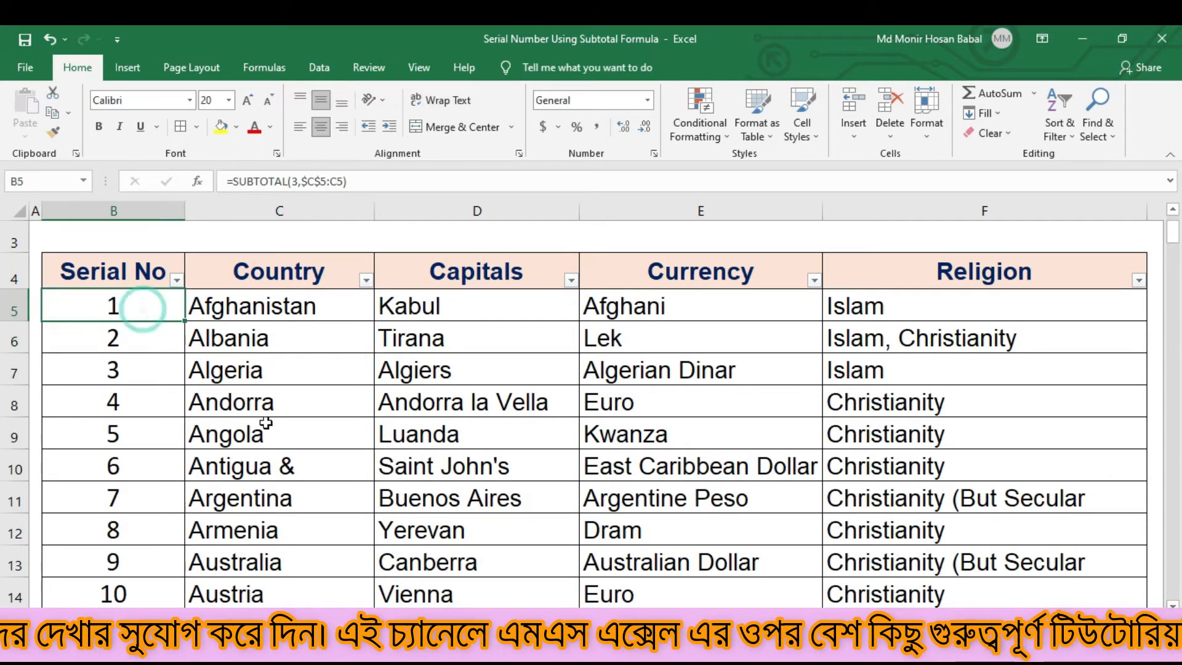
pyautogui.hotkey('ctrl', 'shift', 'Down')
pyautogui.press('Delete')
pyautogui.hotkey('ctrl', 'BackSpace')
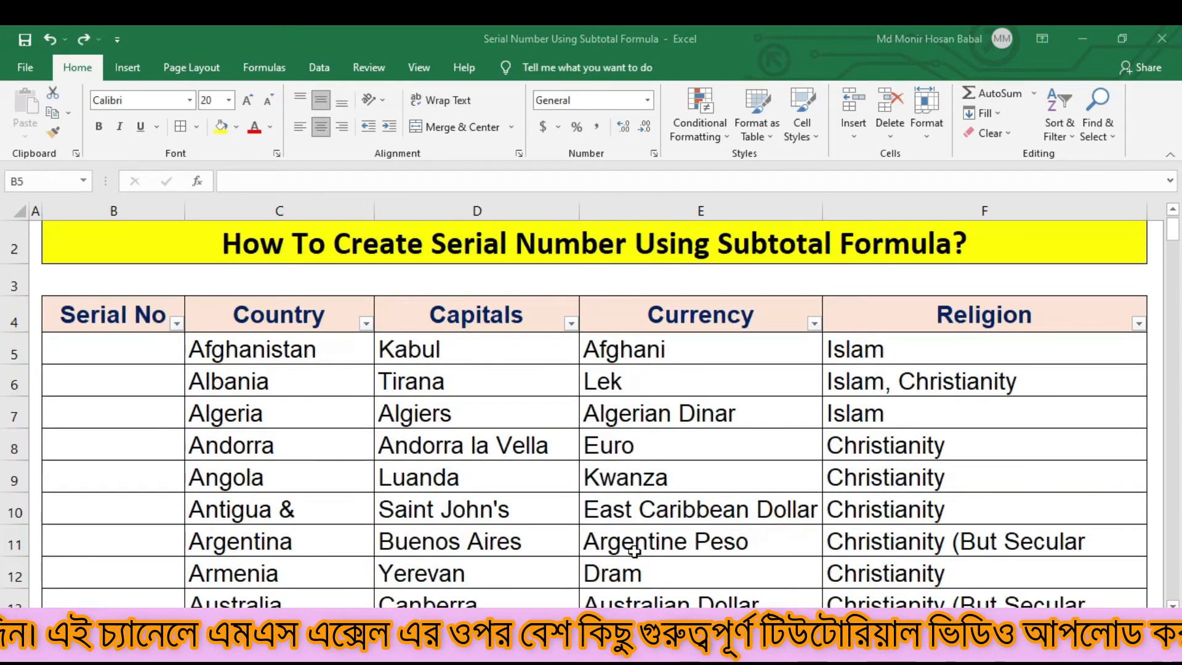
# Step: Widen the Serial No column B to make room for a long formula in its cells
pyautogui.click(132, 360)
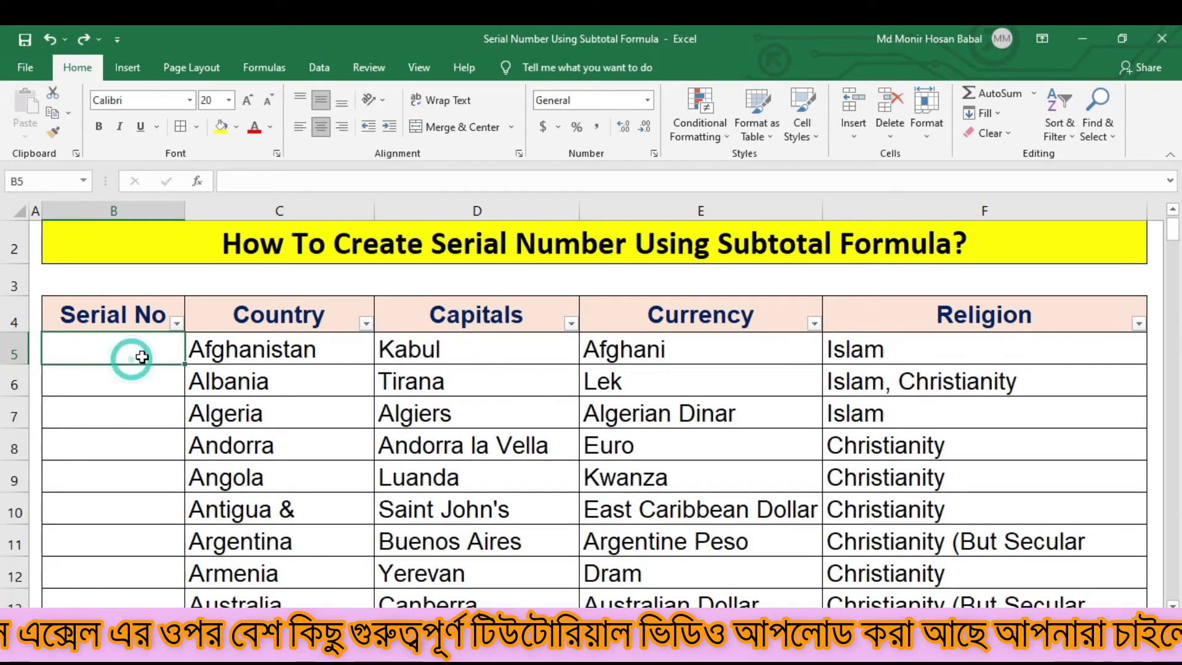
pyautogui.scroll(3, 164, 379)
pyautogui.scroll(1, 248, 440)
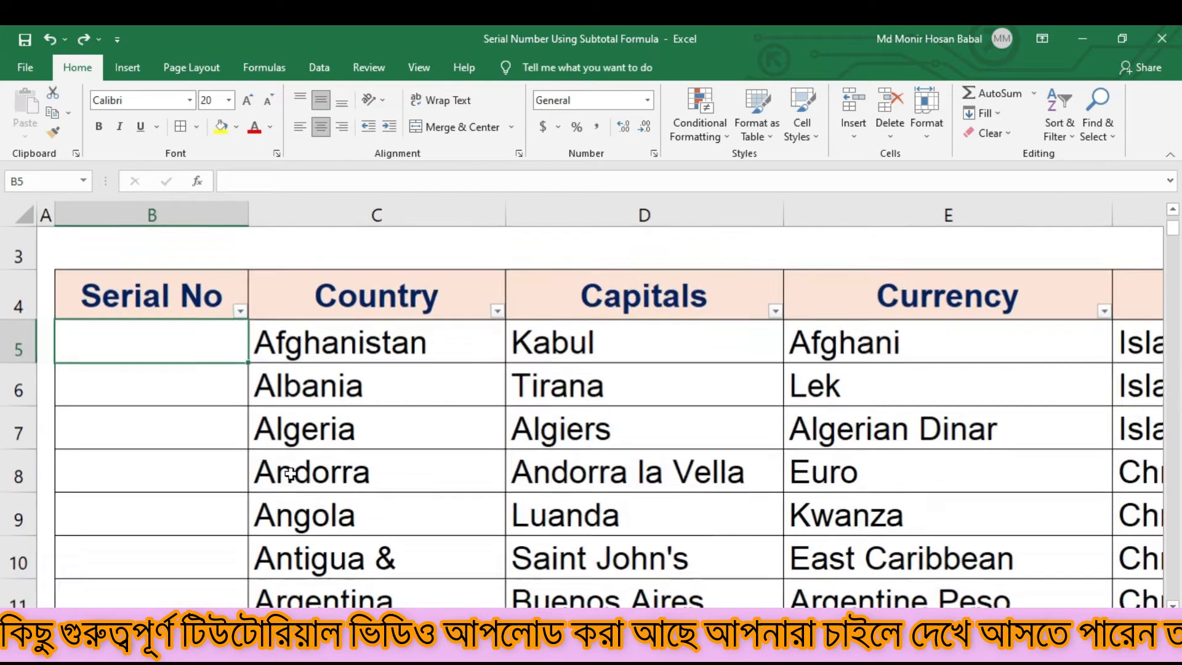
pyautogui.scroll(1, 297, 388)
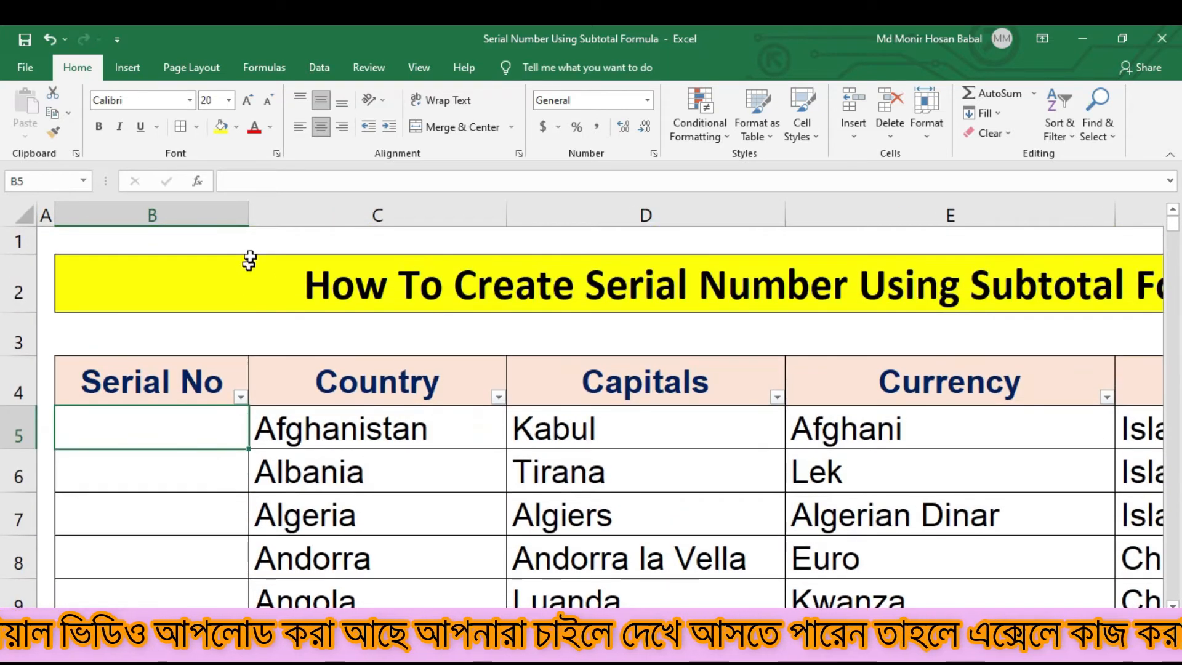
pyautogui.scroll(-1, 248, 298)
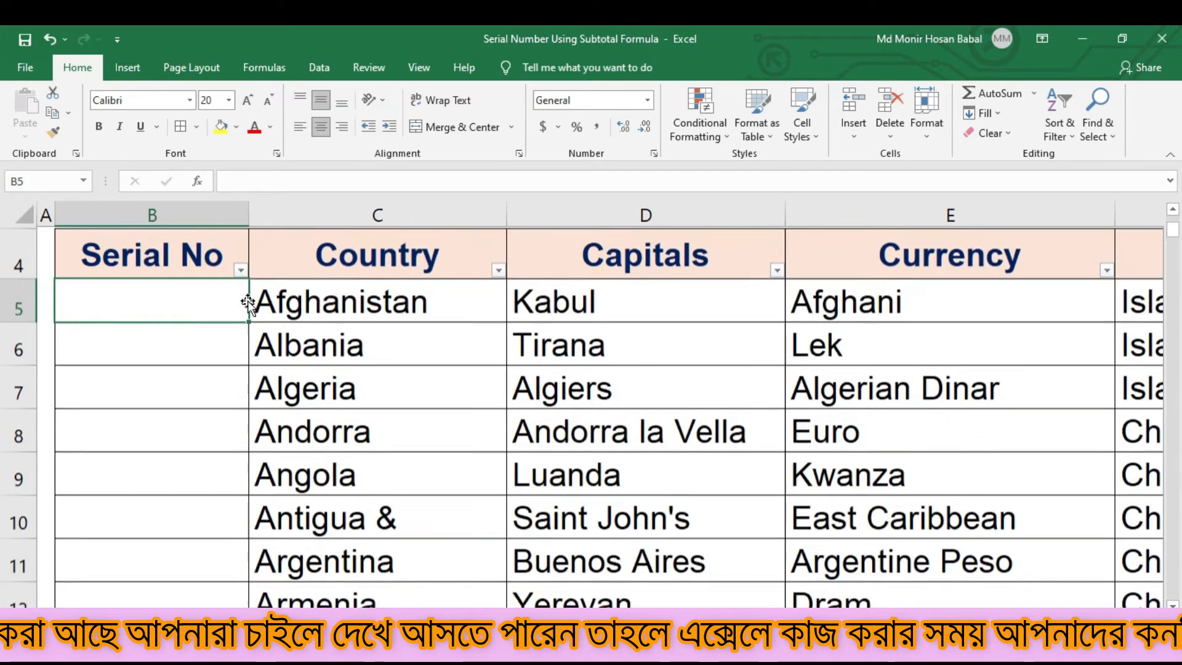
pyautogui.scroll(1, 257, 295)
pyautogui.scroll(1, 257, 294)
pyautogui.moveTo(249, 227); pyautogui.dragTo(377, 240)
# Step: Start a SUBTOTAL formula in the first visible Serial No cell with function number 3 - COUNTA as its first argument
pyautogui.click(242, 438)
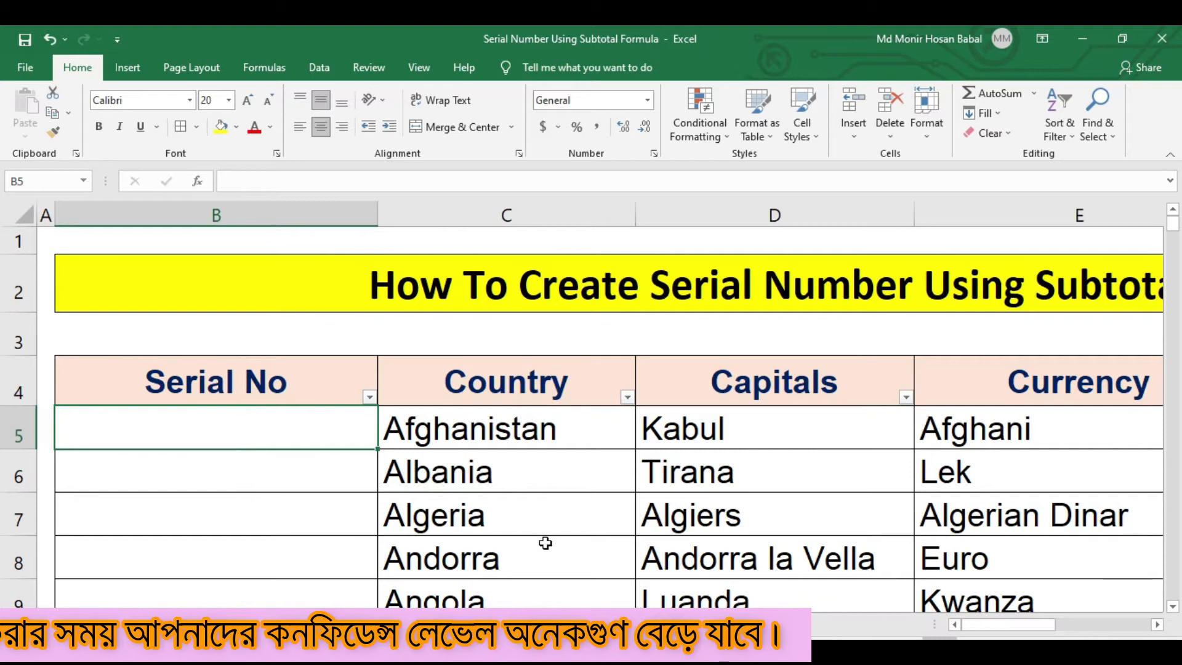
pyautogui.write('=')
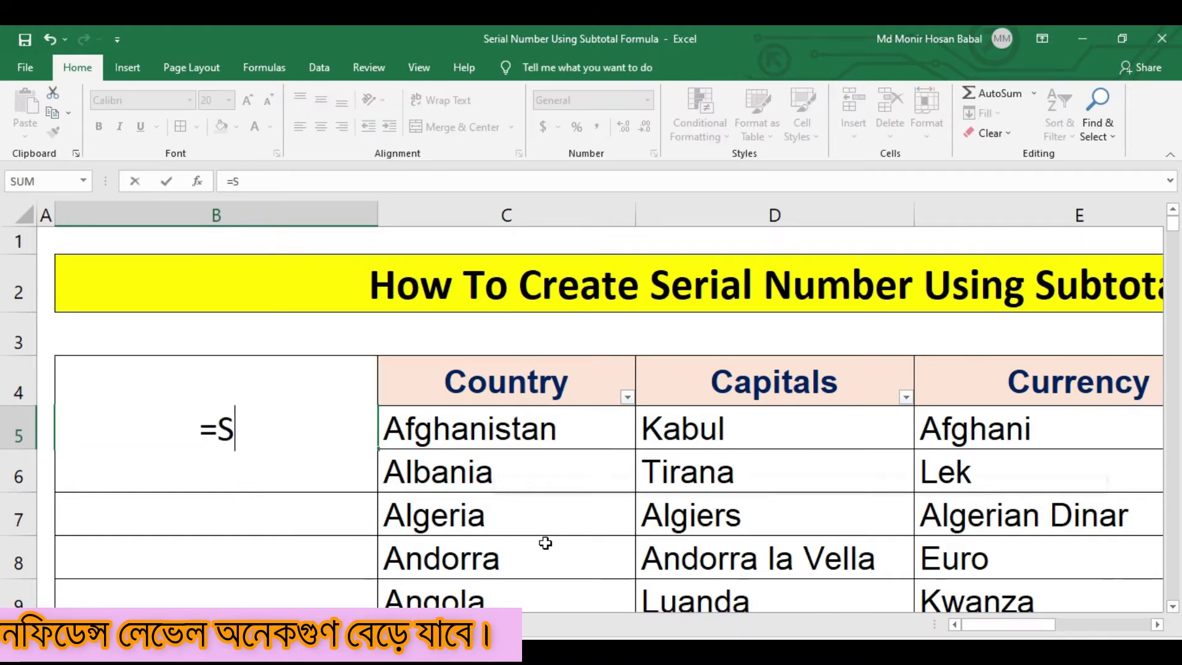
pyautogui.write('SUBTOTAL')
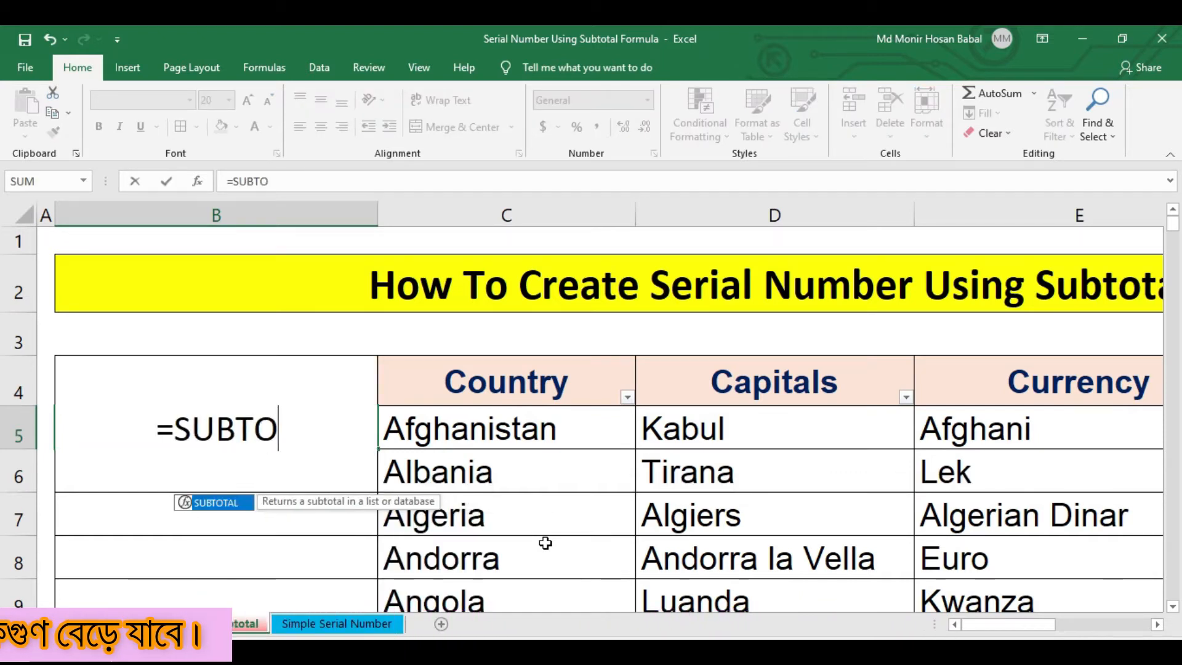
pyautogui.write('(')
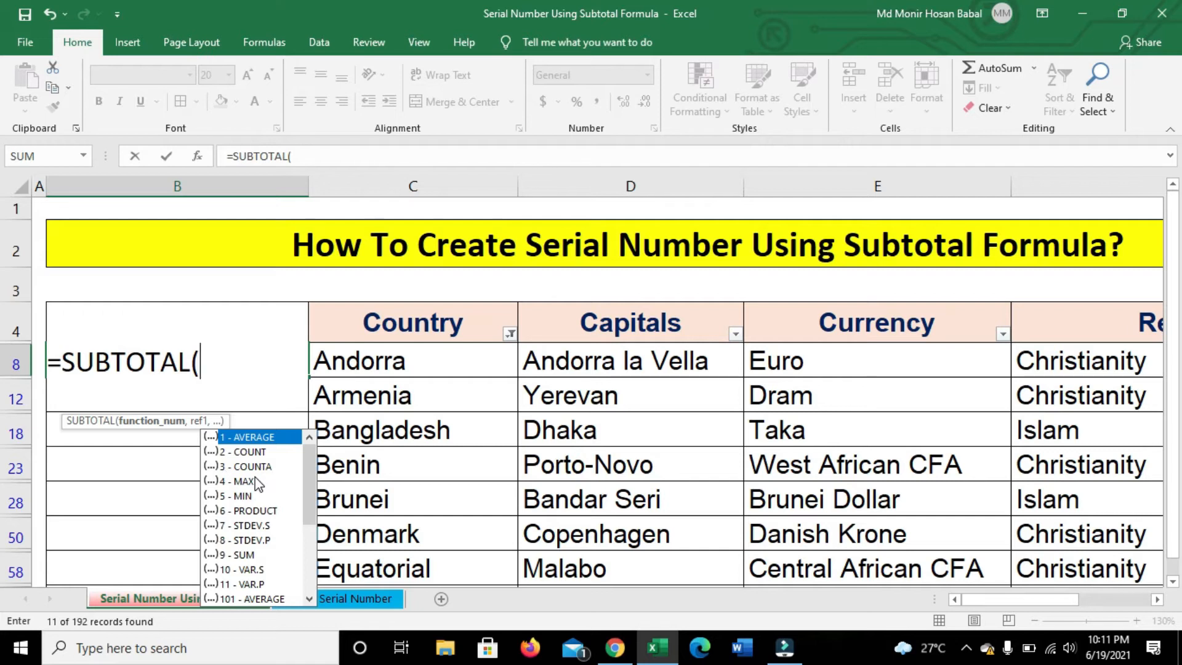
pyautogui.write('3')
pyautogui.press('BackSpace')
pyautogui.doubleClick(271, 475)
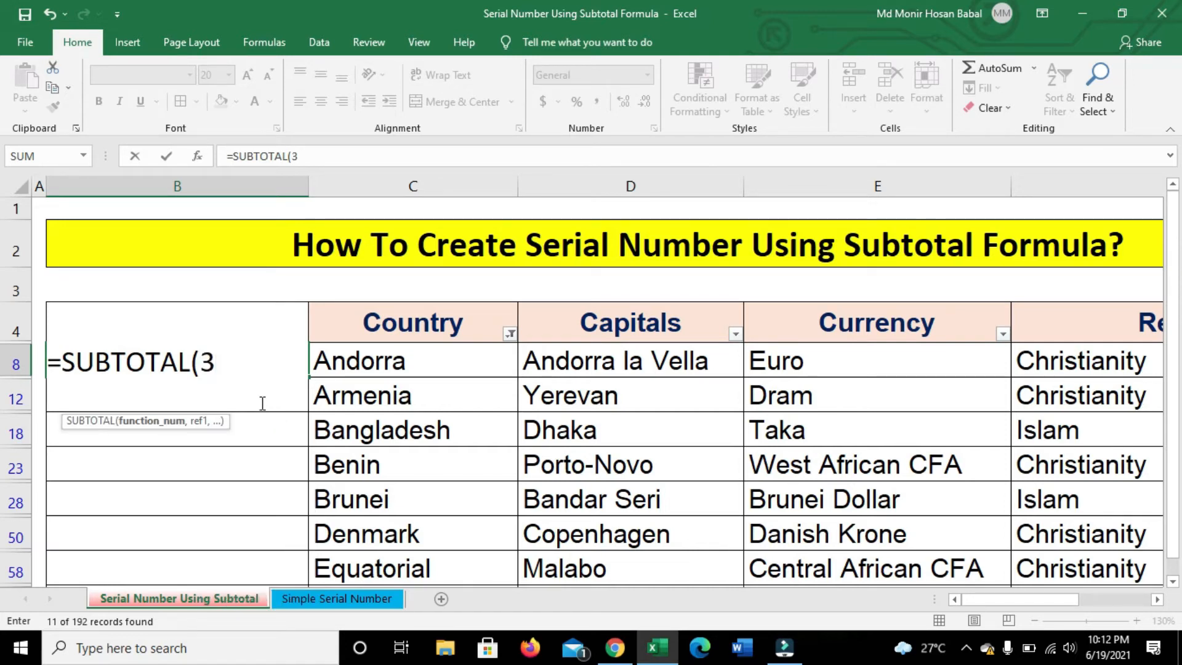
pyautogui.write(',')
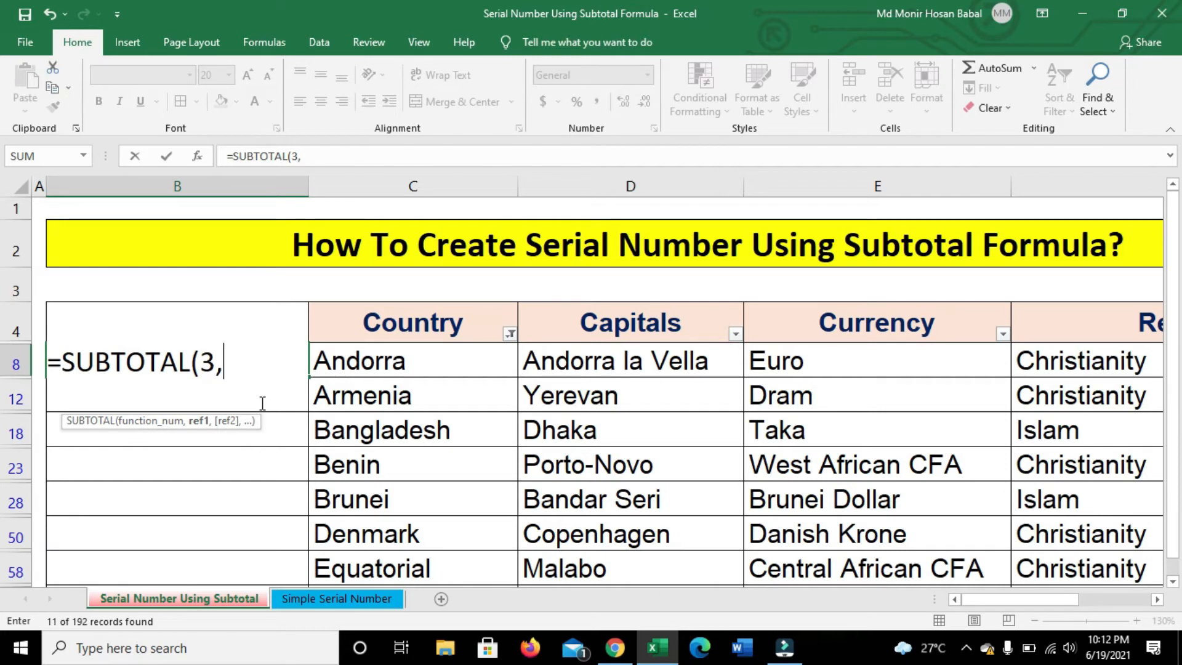
# Step: Complete the formula as =SUBTOTAL(3,C$8:C8), with the row of the range's first reference locked
pyautogui.click(446, 365)
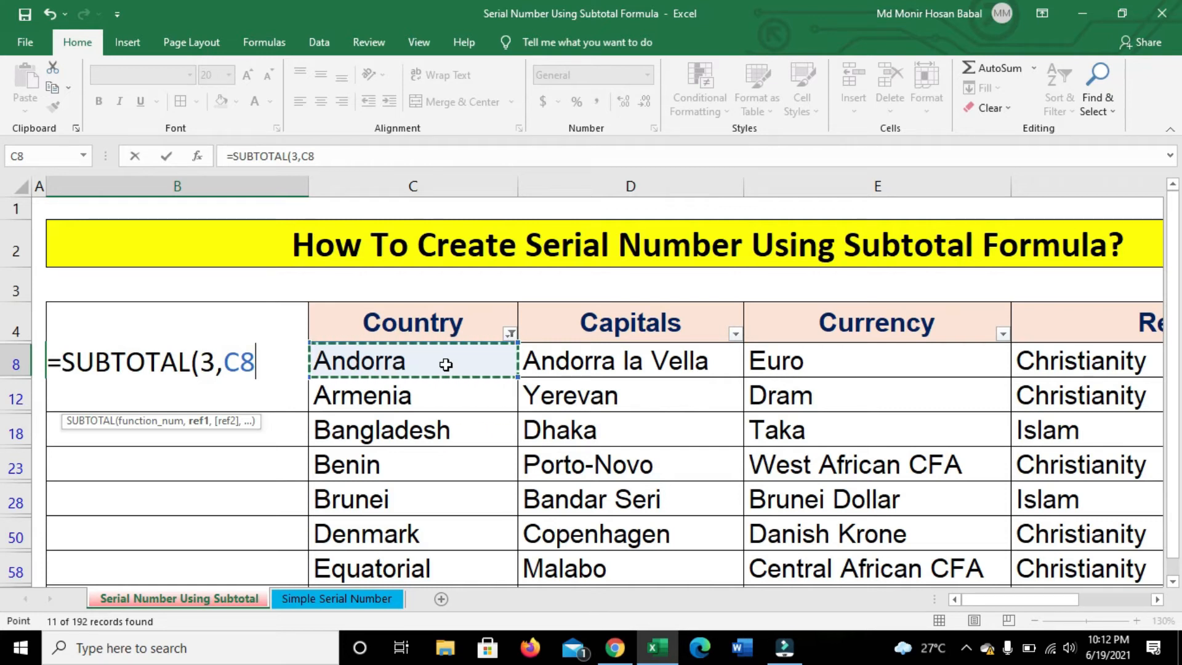
pyautogui.press('F8')
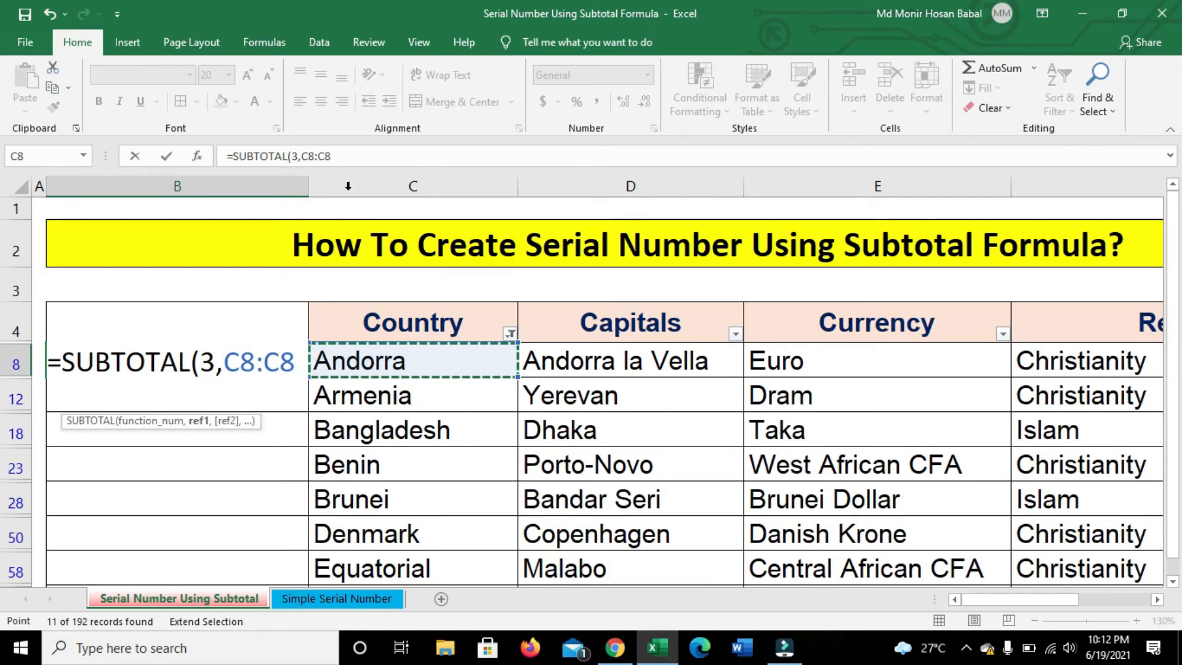
pyautogui.click(308, 157)
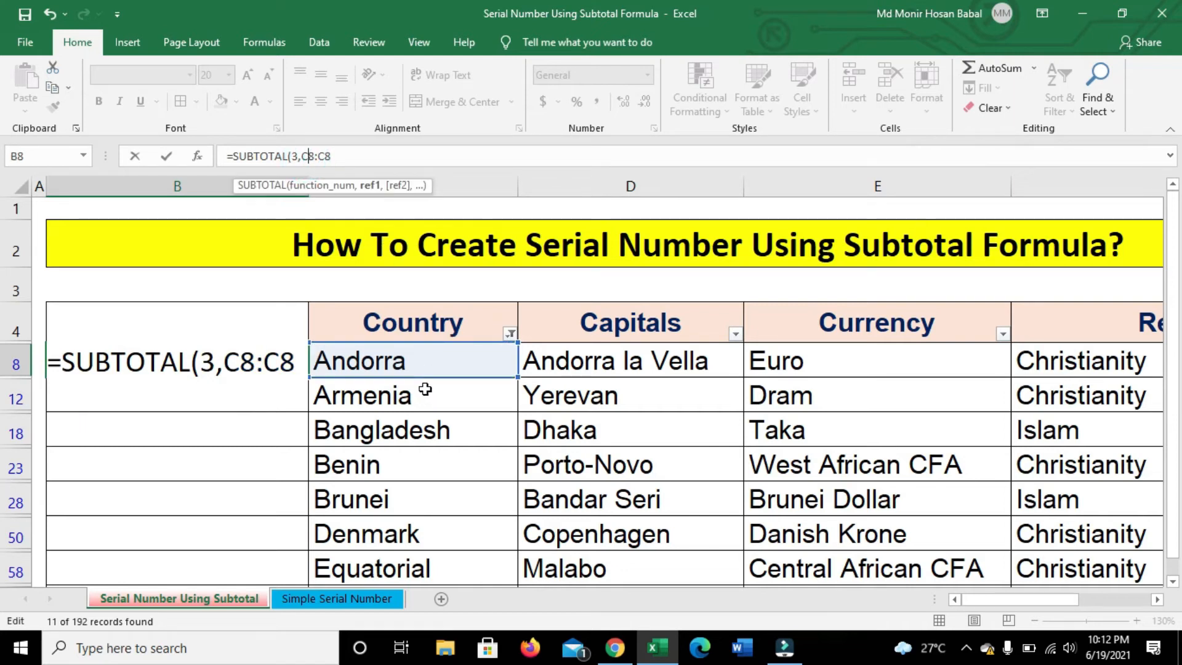
pyautogui.press('F4')
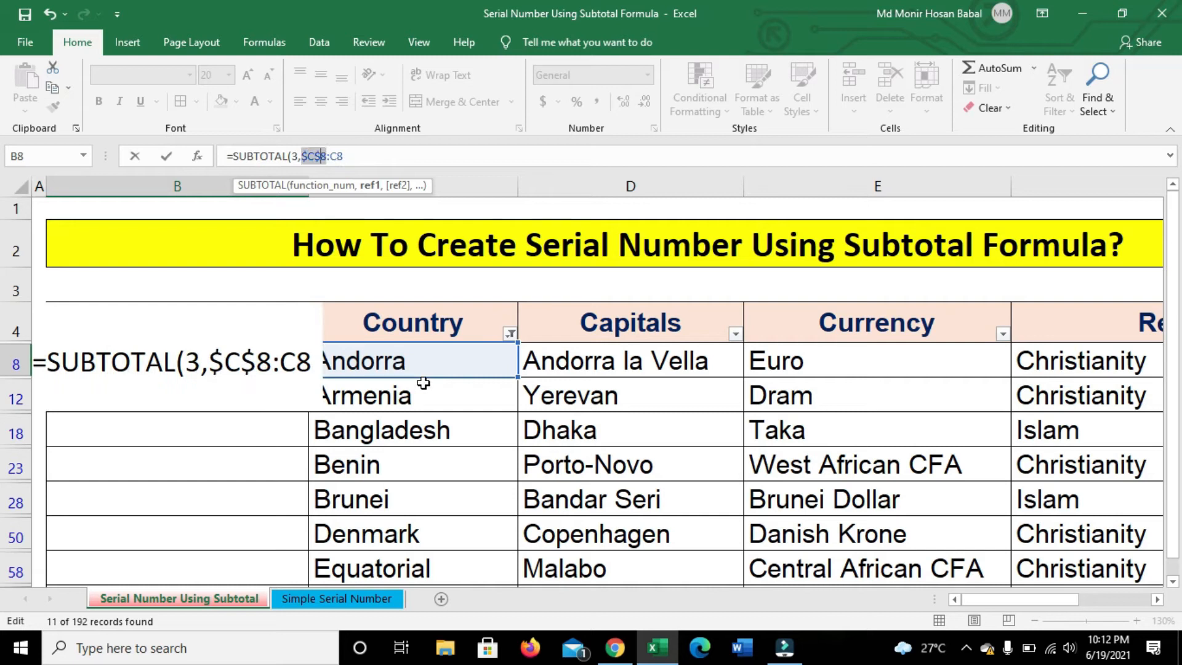
pyautogui.press('F4')
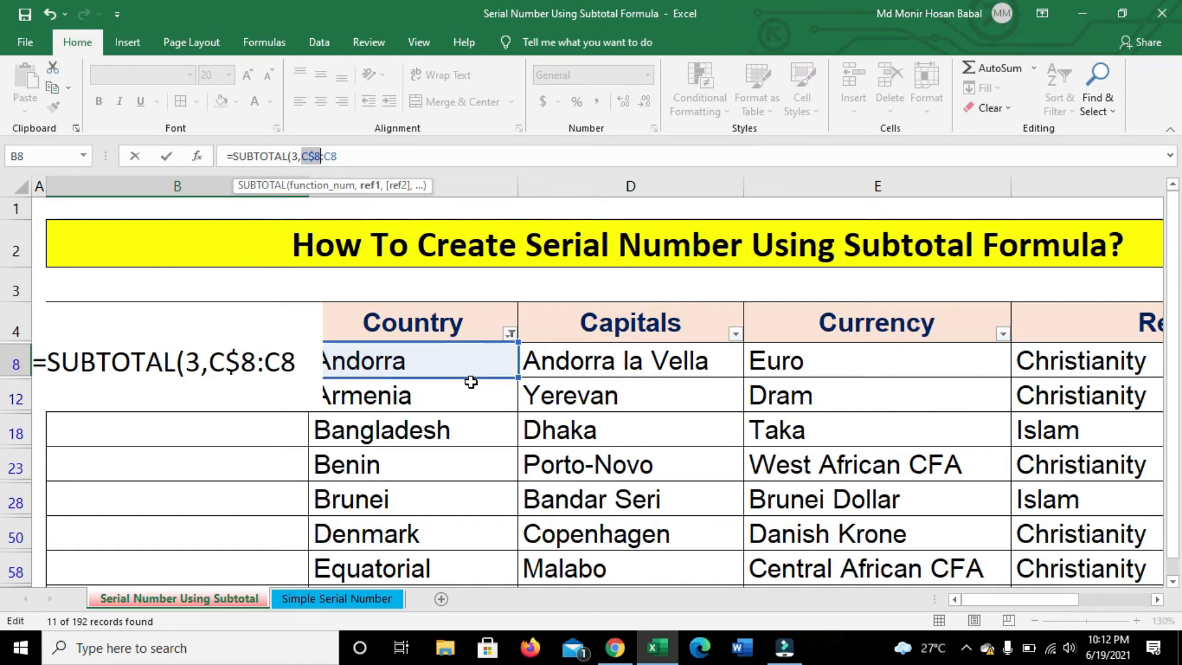
pyautogui.click(353, 155)
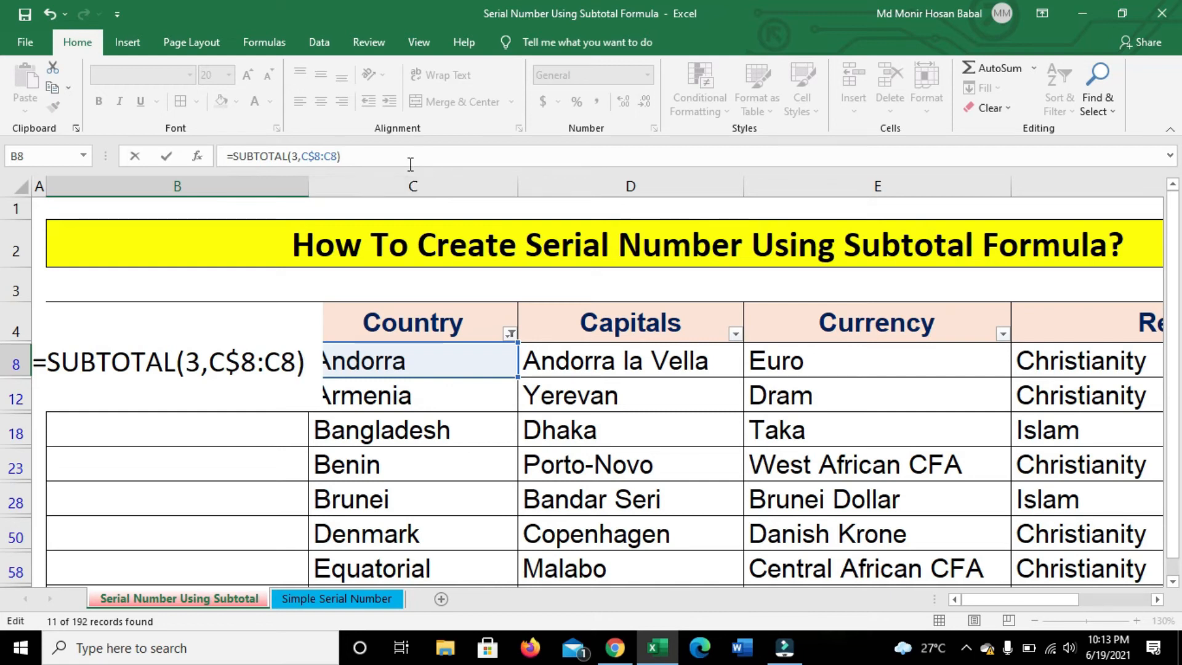
pyautogui.press('Return')
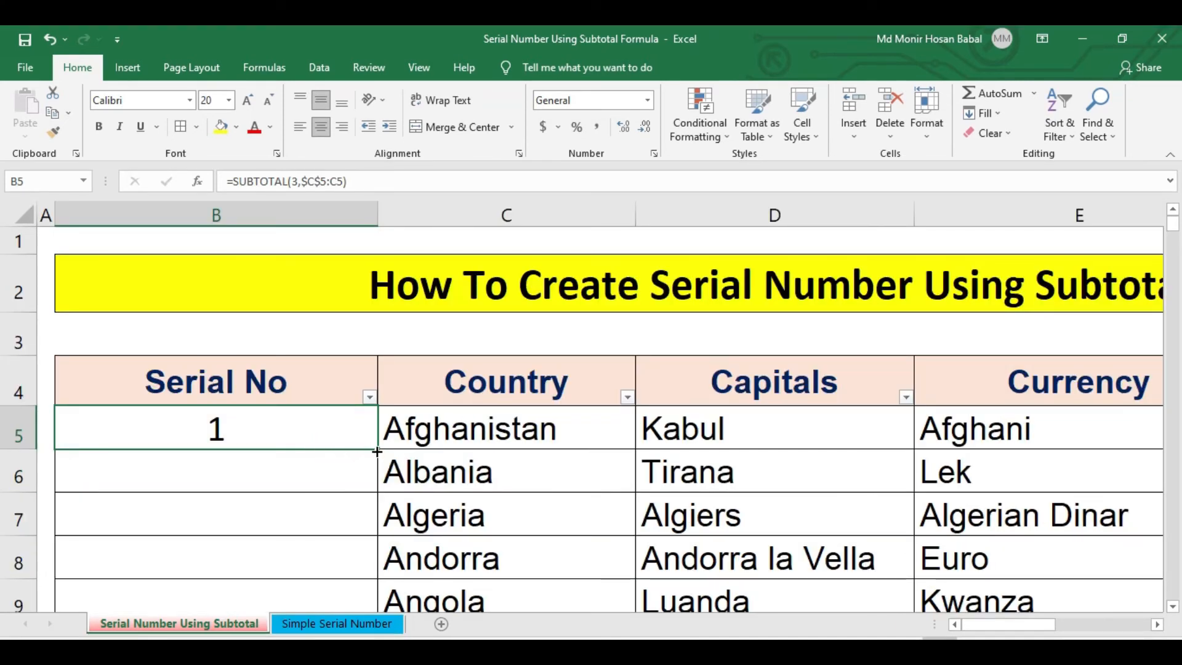
# Step: Fill the formula =SUBTOTAL(3,$C$5:C5) from B5 down the whole Serial No column and check the numbers near the table's end
pyautogui.moveTo(377, 451); pyautogui.dragTo(372, 567)
pyautogui.scroll(-1, 356, 523)
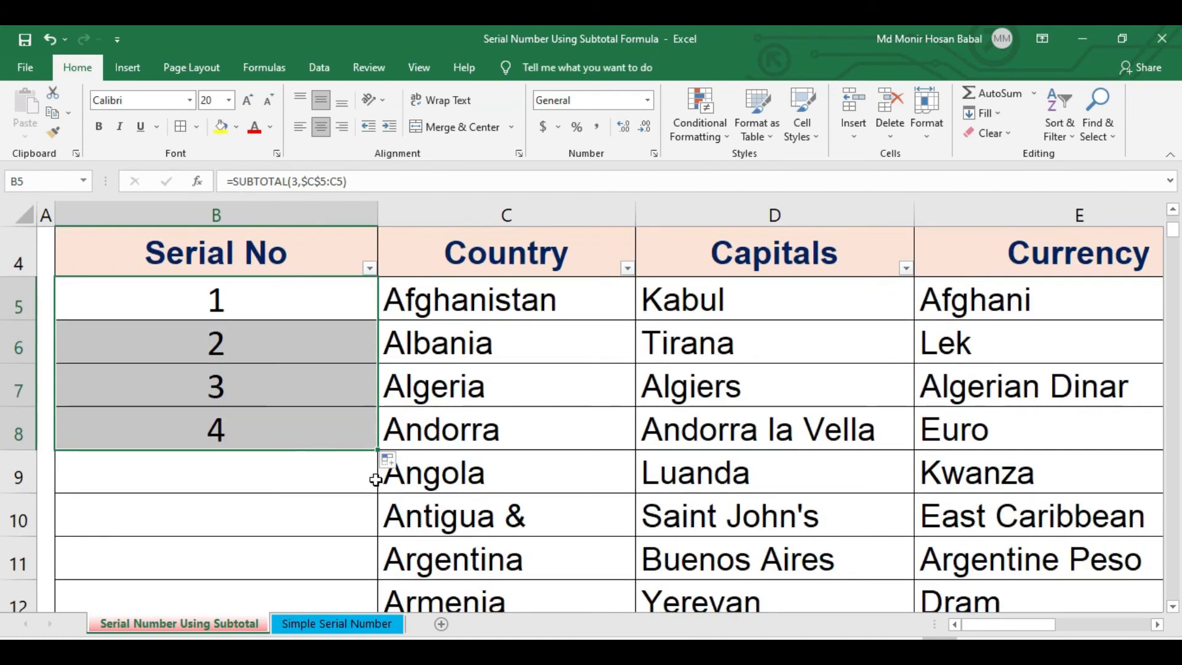
pyautogui.doubleClick(377, 452)
pyautogui.scroll(-3, 344, 473)
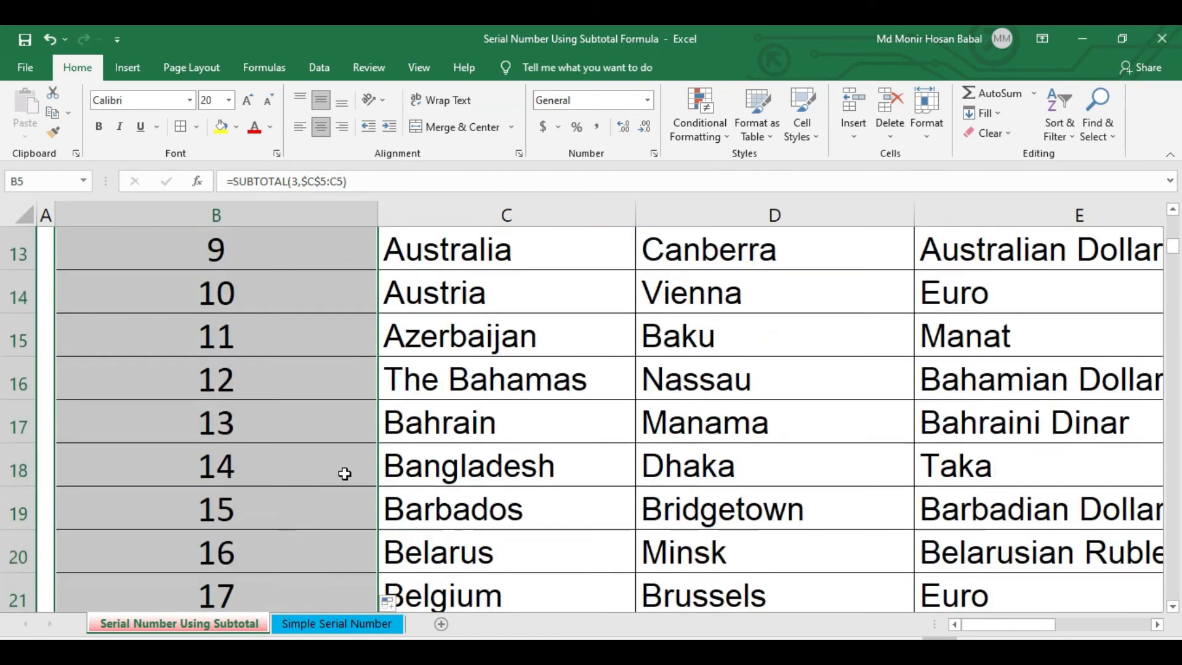
pyautogui.scroll(-10, 344, 473)
pyautogui.moveTo(1169, 308); pyautogui.dragTo(1108, 584)
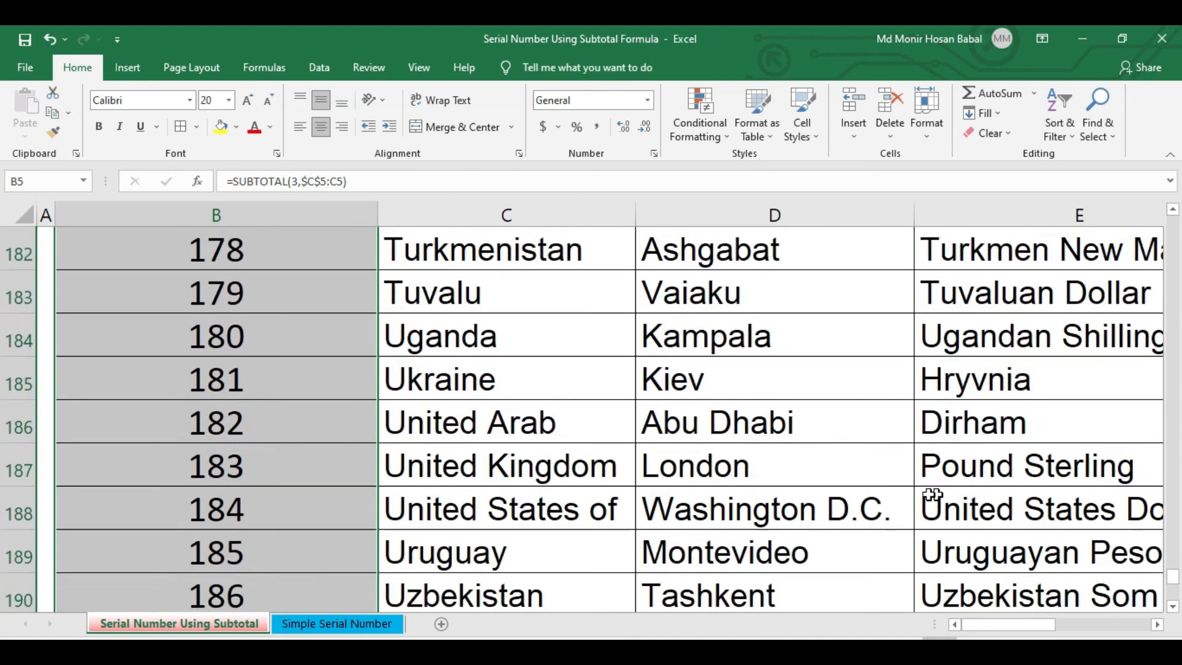
# Step: Check the Serial No column down to its last row, Zimbabwe, and return to the header row
pyautogui.scroll(-5, 733, 483)
pyautogui.scroll(2, 792, 474)
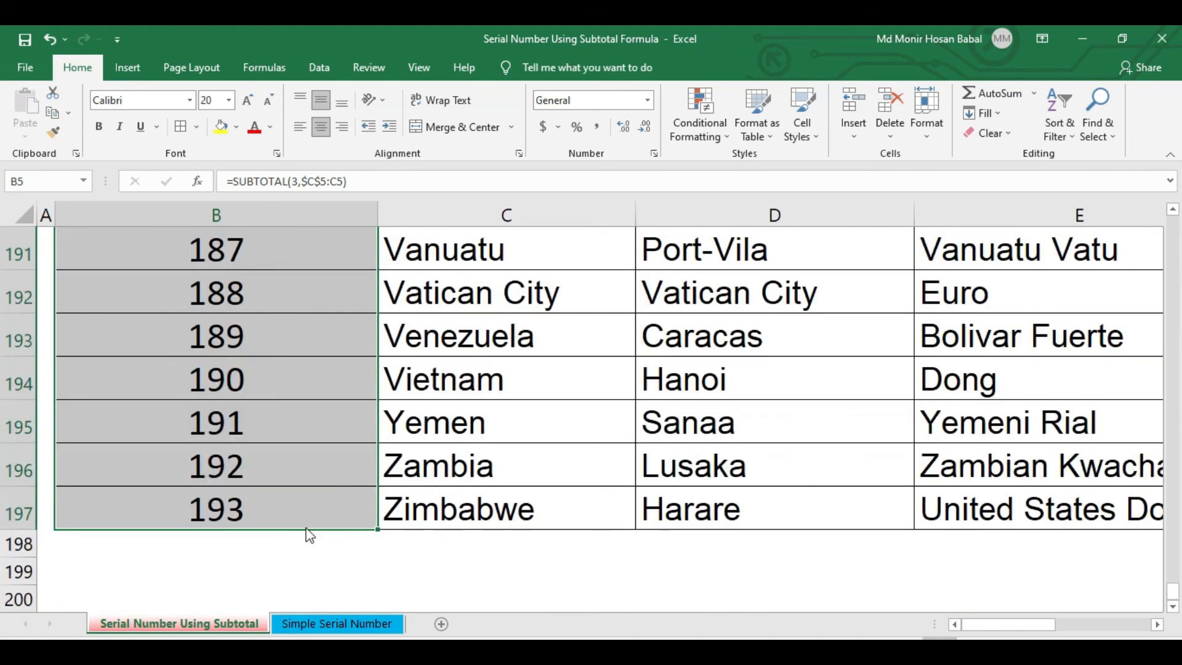
pyautogui.click(295, 493)
pyautogui.hotkey('ctrl', 'Up')
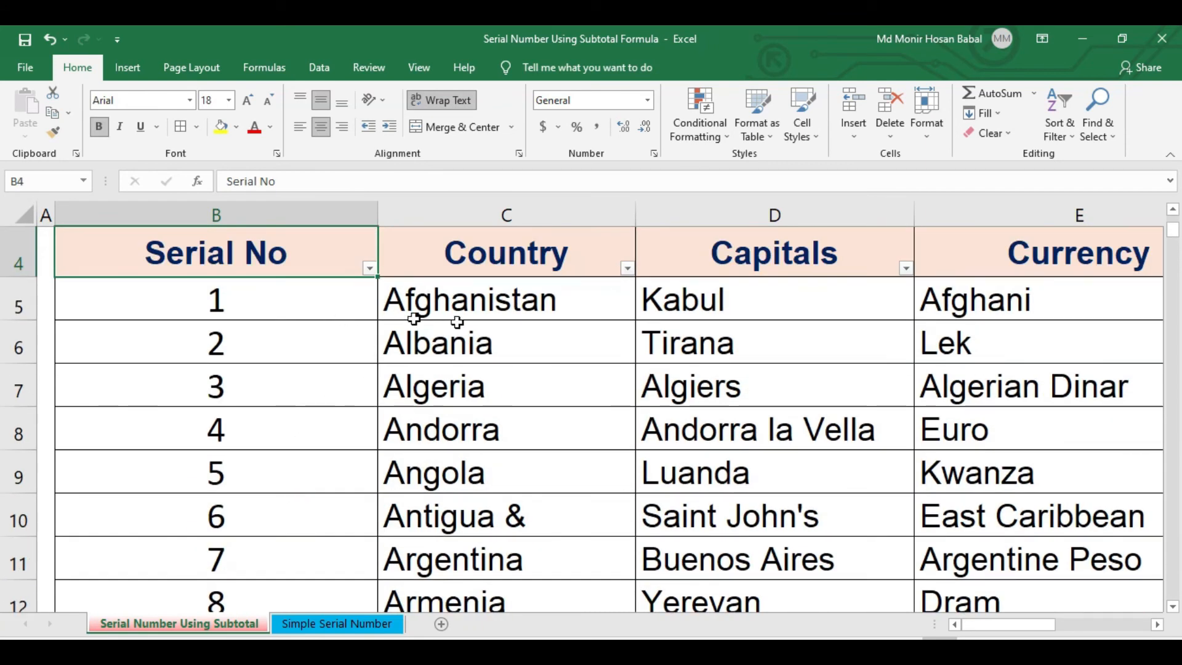
# Step: In the Country filter, clear the full selection and include only Andorra, Armenia, Bangladesh and Benin
pyautogui.click(627, 268)
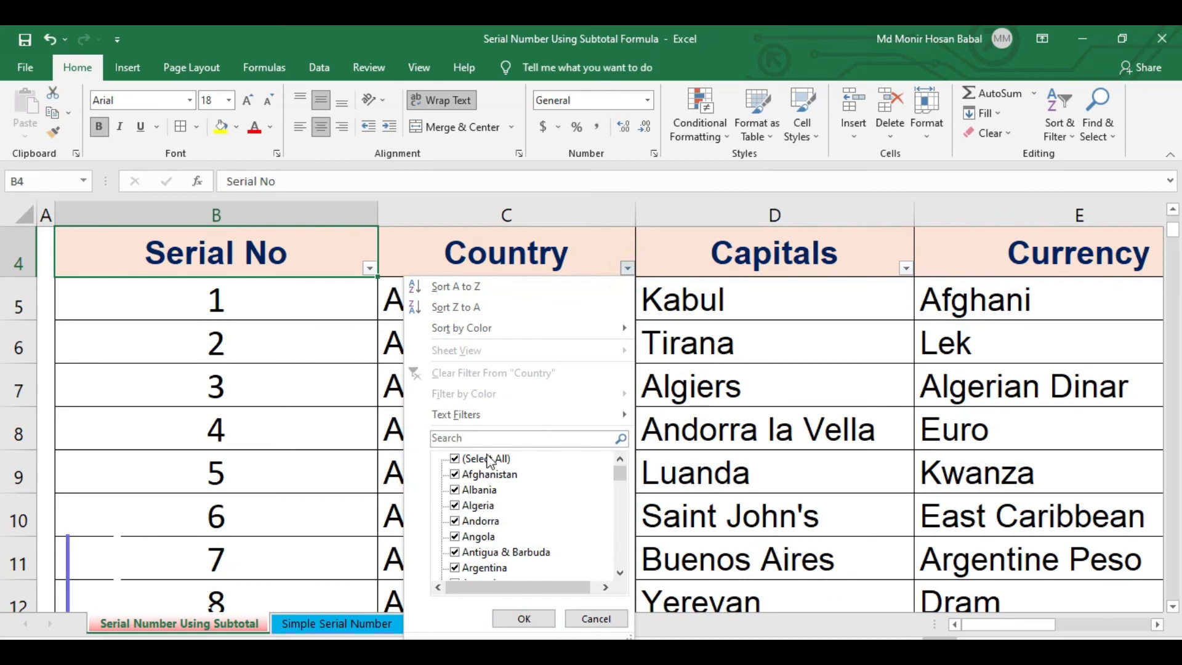
pyautogui.click(456, 458)
pyautogui.scroll(-3, 468, 523)
pyautogui.click(455, 521)
pyautogui.scroll(-2, 458, 528)
pyautogui.click(456, 535)
pyautogui.scroll(-2, 487, 530)
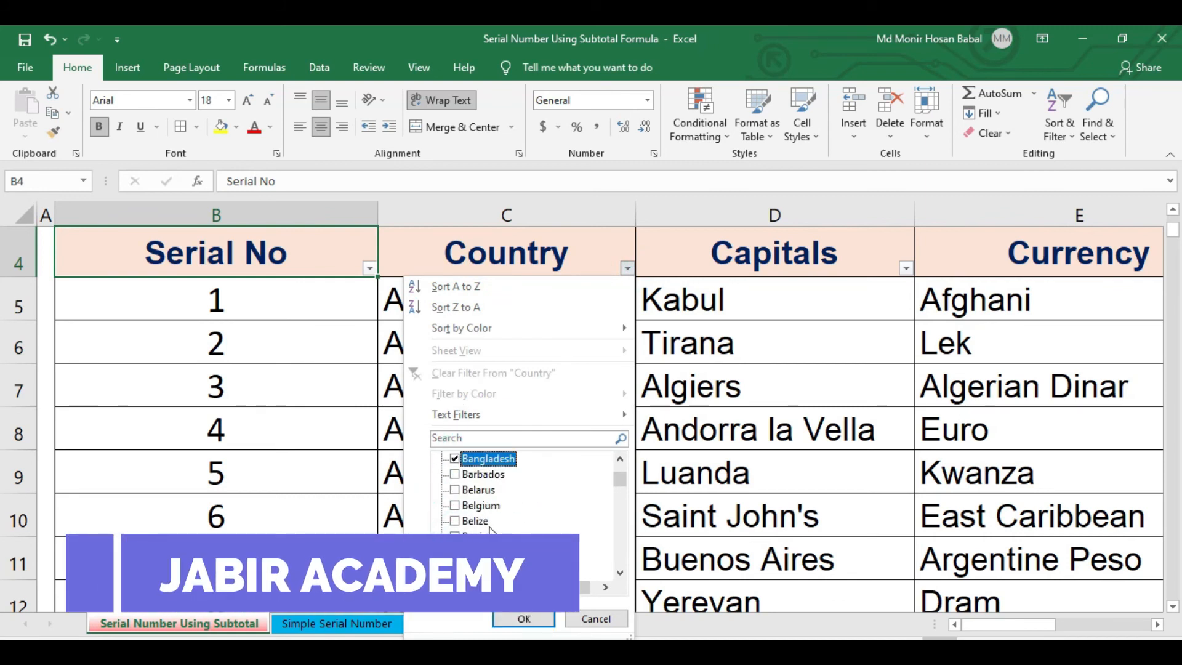
pyautogui.click(456, 534)
pyautogui.scroll(-2, 468, 528)
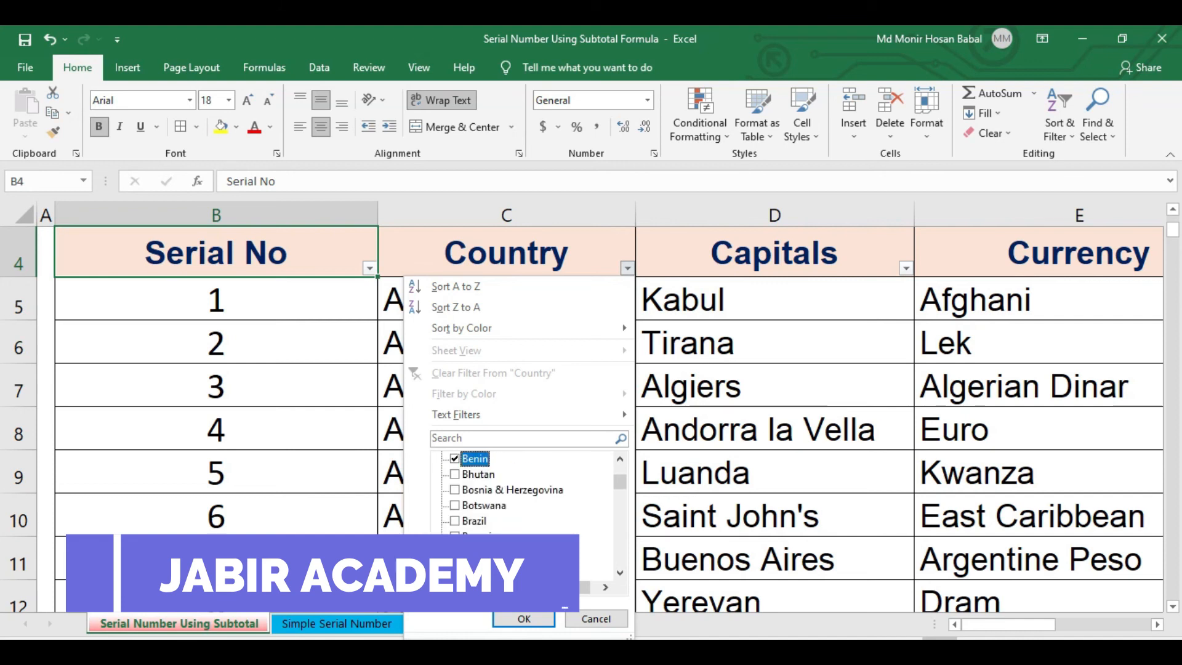
# Step: Add Brunei, Denmark, Equatorial Guinea, Ghana, Grenada, Haiti, Hungary and Zimbabwe to the selection and apply the Country filter
pyautogui.scroll(-6, 524, 517)
pyautogui.click(455, 552)
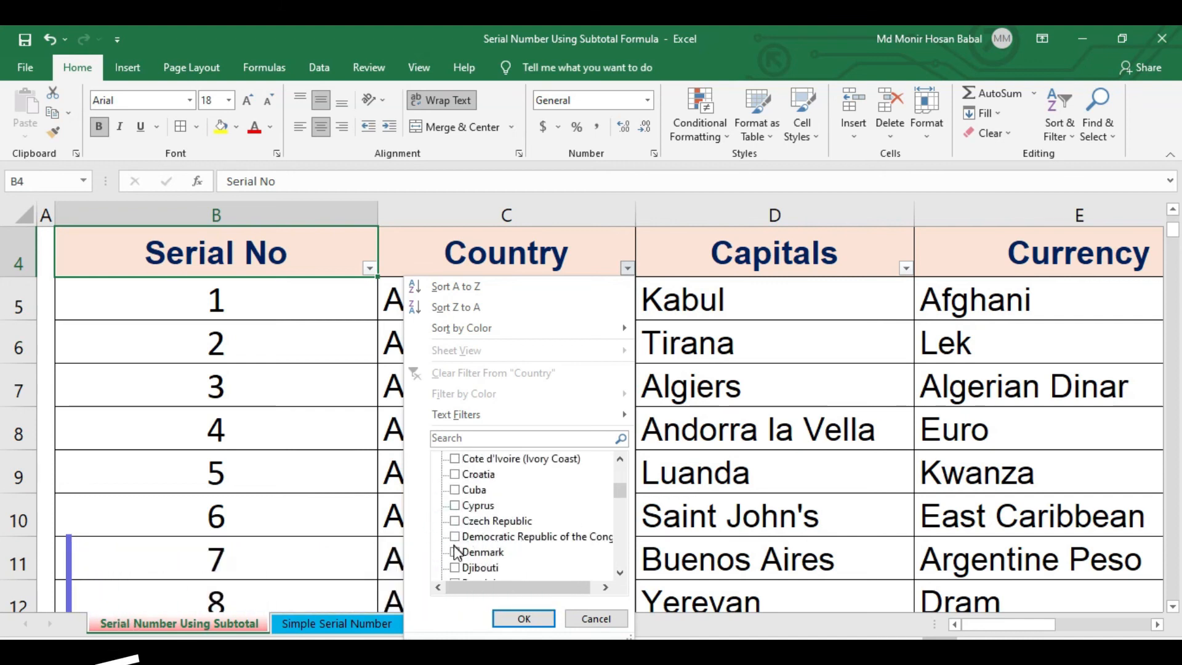
pyautogui.scroll(-3, 509, 539)
pyautogui.click(455, 537)
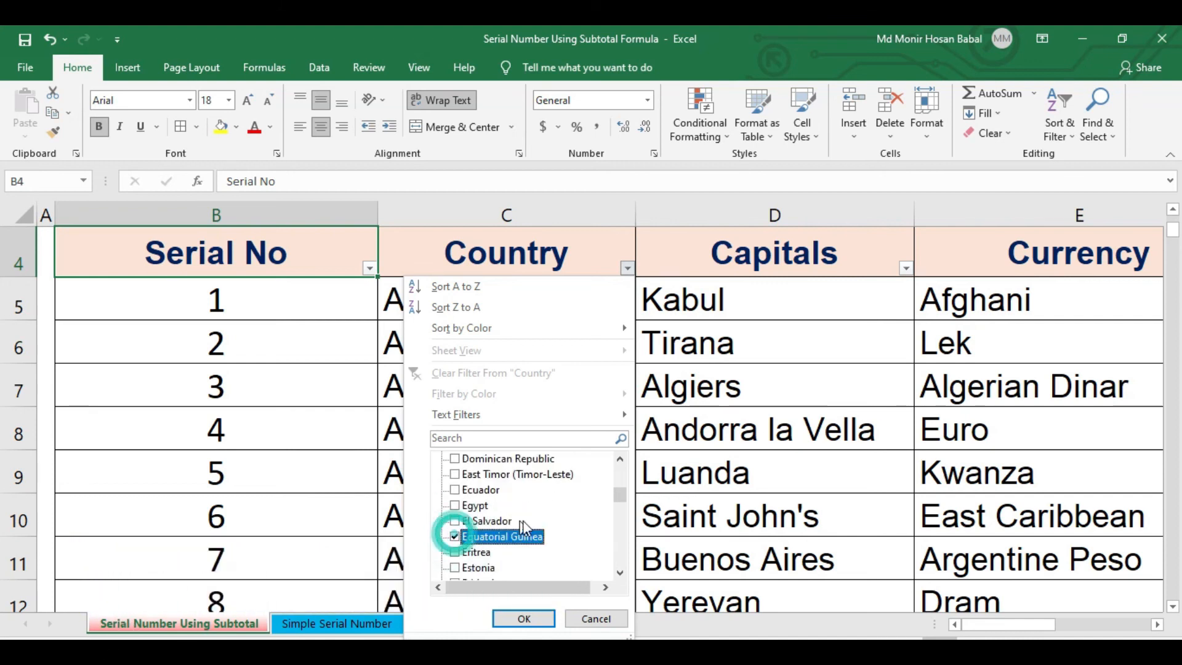
pyautogui.scroll(-4, 459, 533)
pyautogui.click(456, 520)
pyautogui.click(455, 552)
pyautogui.scroll(-2, 459, 544)
pyautogui.click(455, 537)
pyautogui.click(456, 567)
pyautogui.click(531, 616)
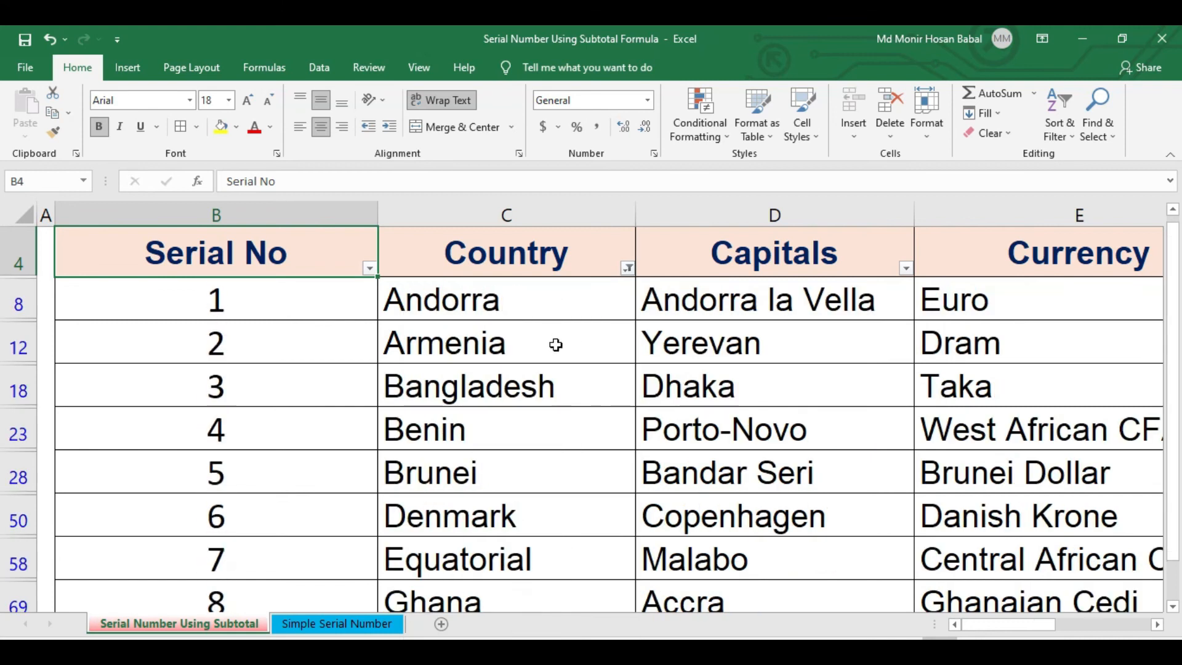
# Step: Examine the Serial No values beside the filtered countries from the first visible row to the last
pyautogui.scroll(-3, 555, 296)
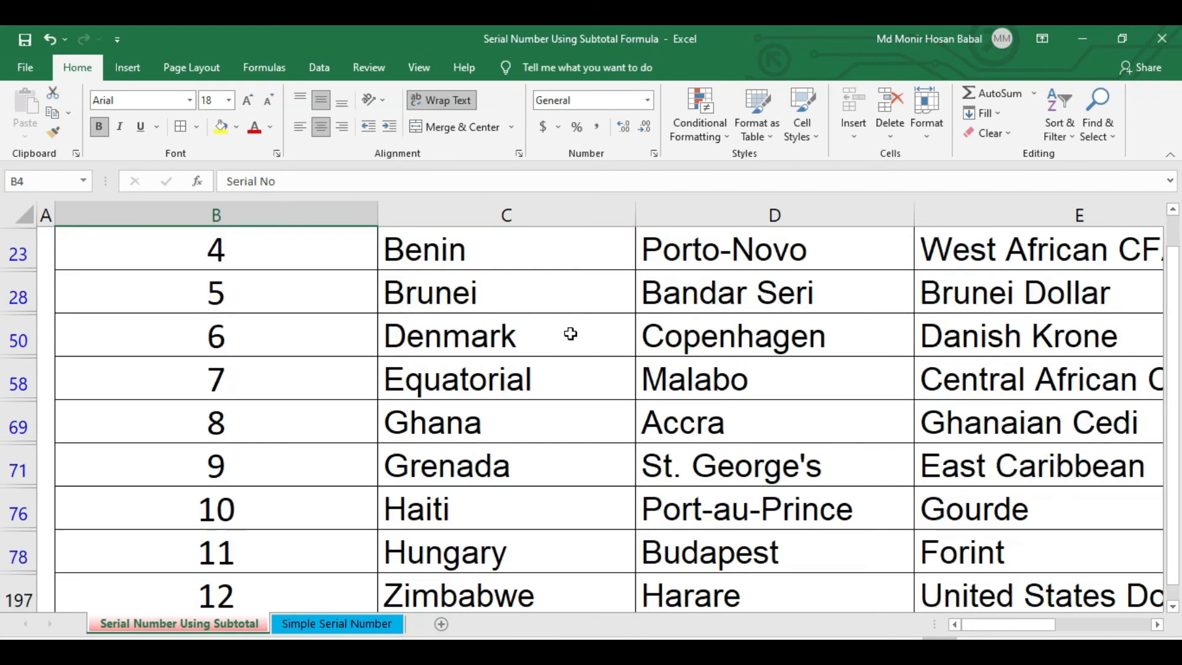
pyautogui.scroll(3, 563, 360)
pyautogui.moveTo(527, 431); pyautogui.dragTo(524, 522)
pyautogui.moveTo(319, 432); pyautogui.dragTo(308, 556)
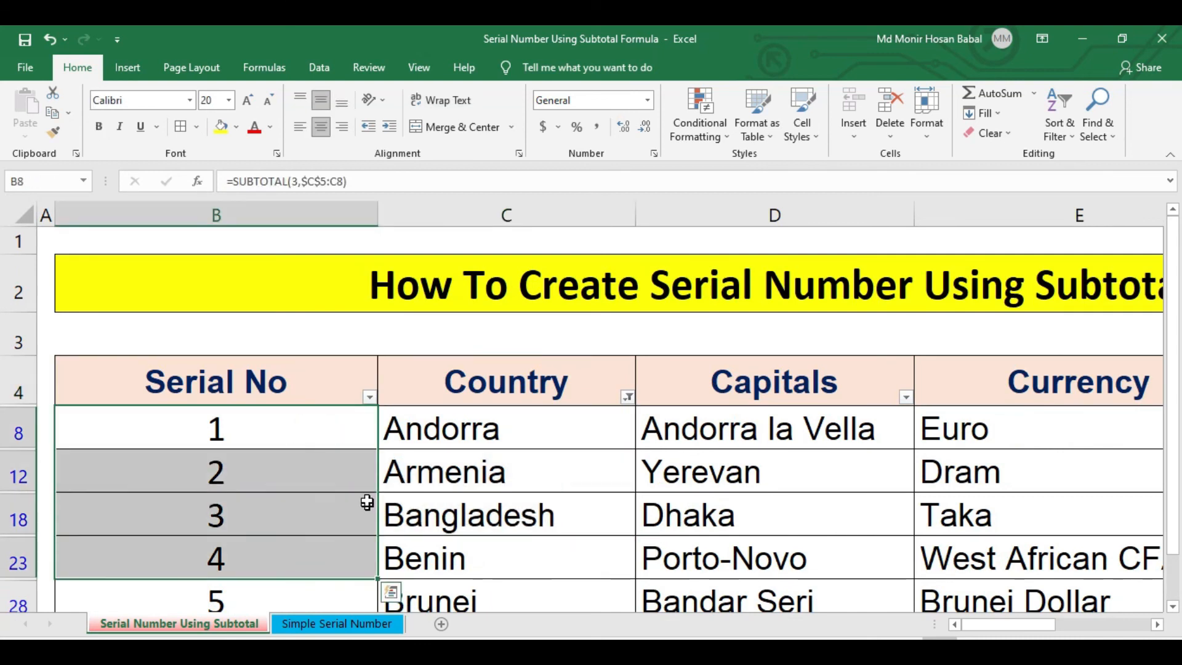
pyautogui.scroll(-2, 370, 495)
pyautogui.scroll(2, 390, 509)
# Step: Show more of the filtered table and inspect the formula in Andorra's Serial No cell
pyautogui.click(472, 423)
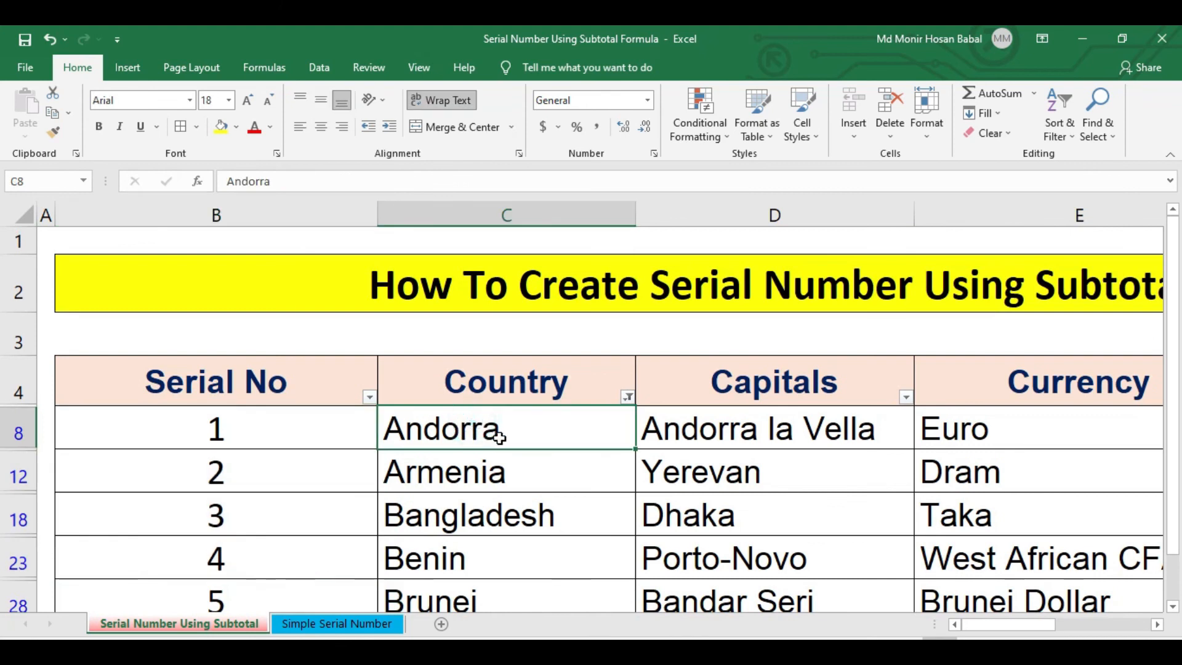
pyautogui.scroll(-4, 492, 434)
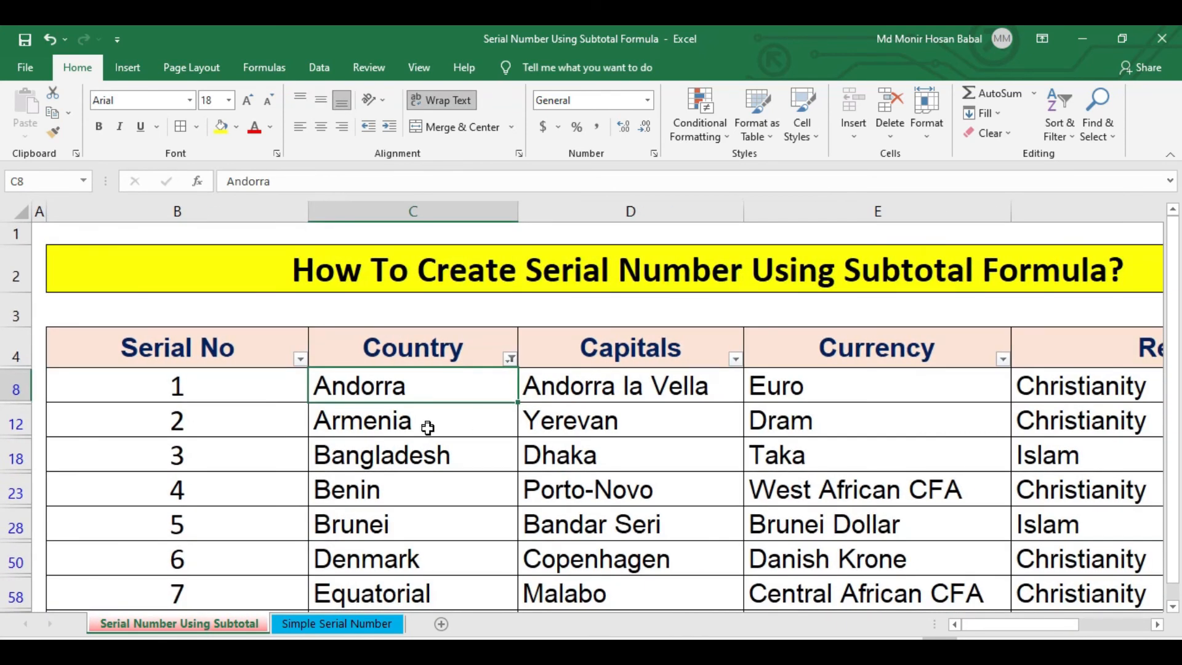
pyautogui.click(216, 385)
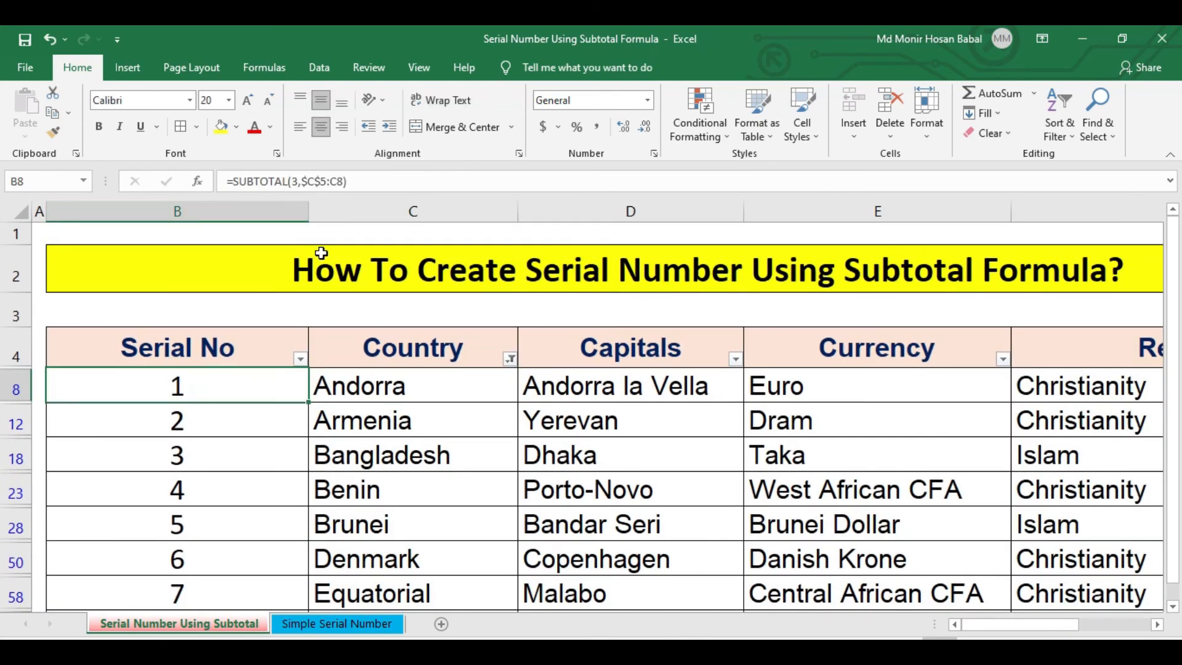